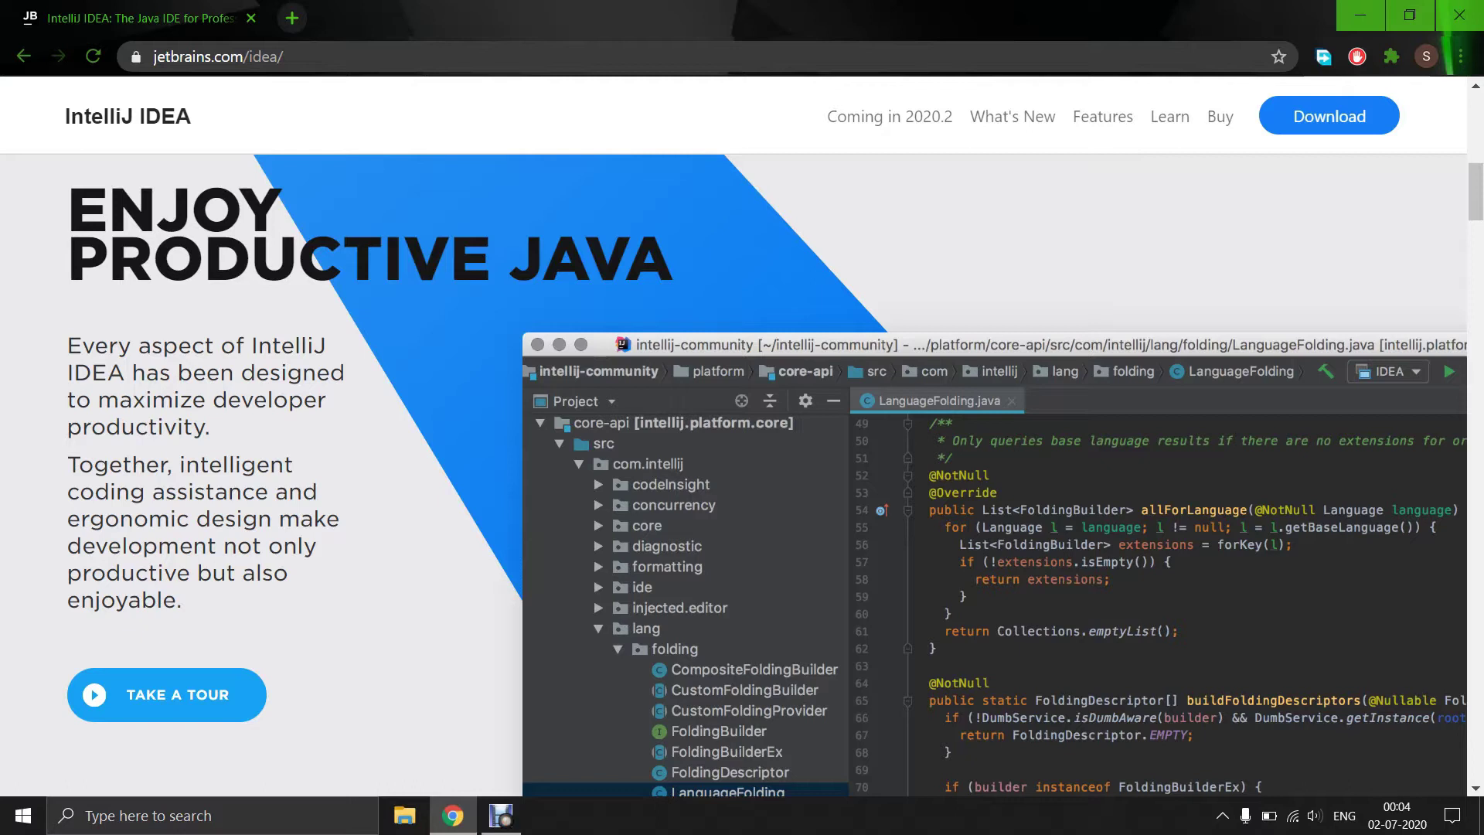
Examine the IntelliJ IDEA product page's sections on deep intelligence, smart code completion, framework assistance and developer ergonomics.
{"action": "scroll", "coordinate": [742, 463], "scroll_direction": "down", "scroll_amount": 10}
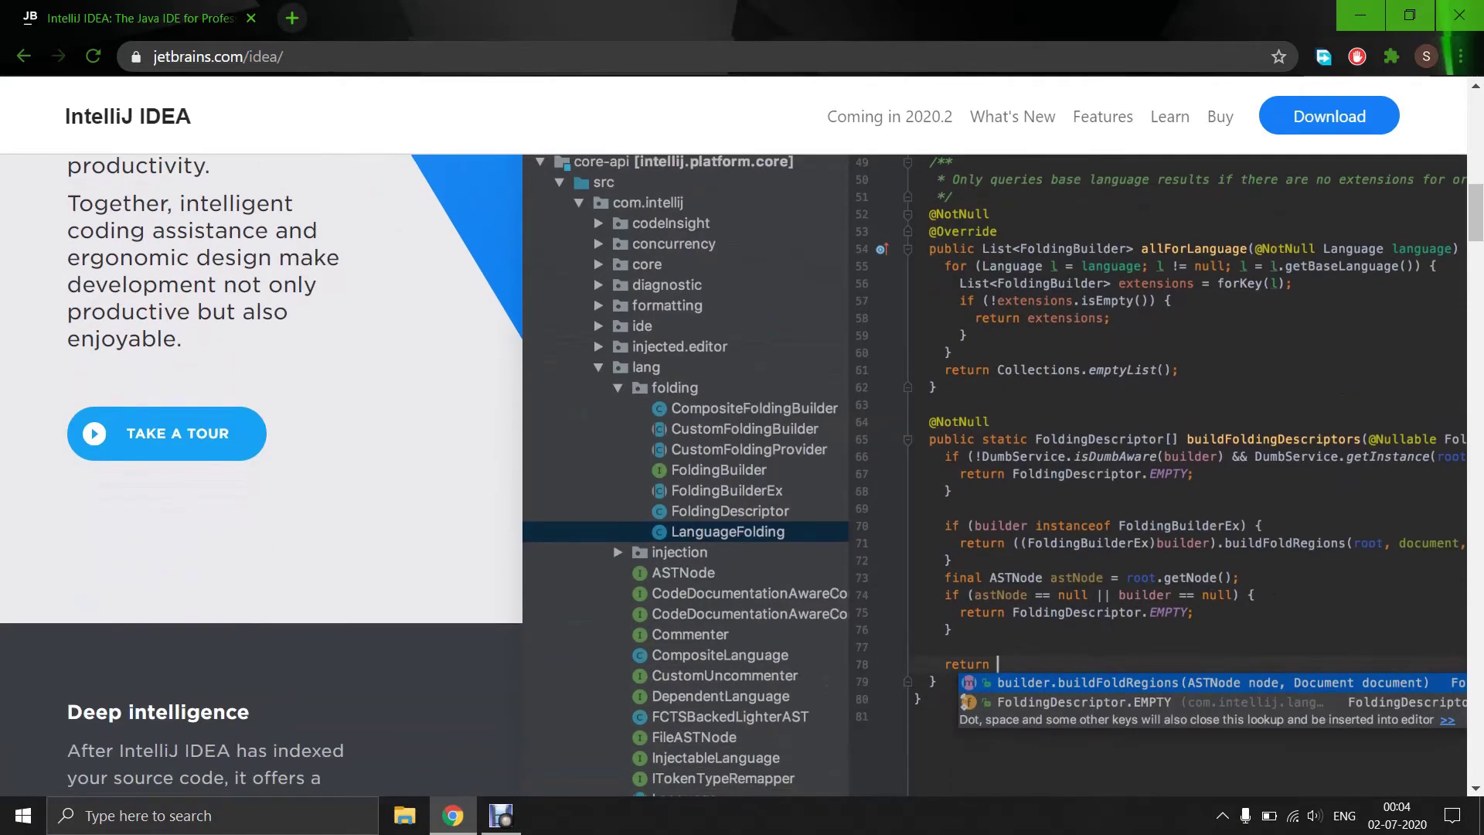
{"action": "scroll", "coordinate": [742, 464], "scroll_direction": "up", "scroll_amount": 4}
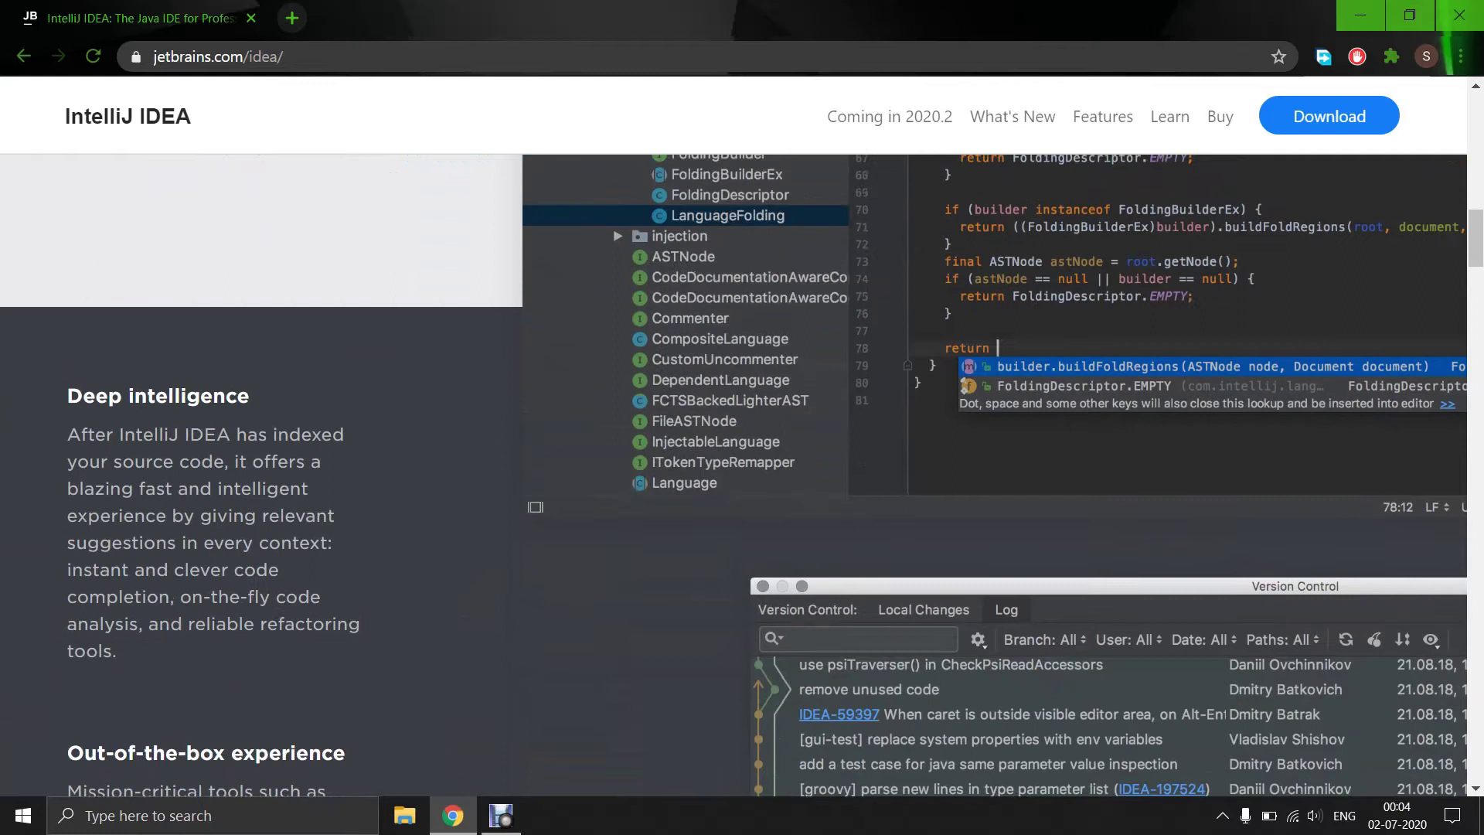
{"action": "scroll", "coordinate": [742, 464], "scroll_direction": "down", "scroll_amount": 3}
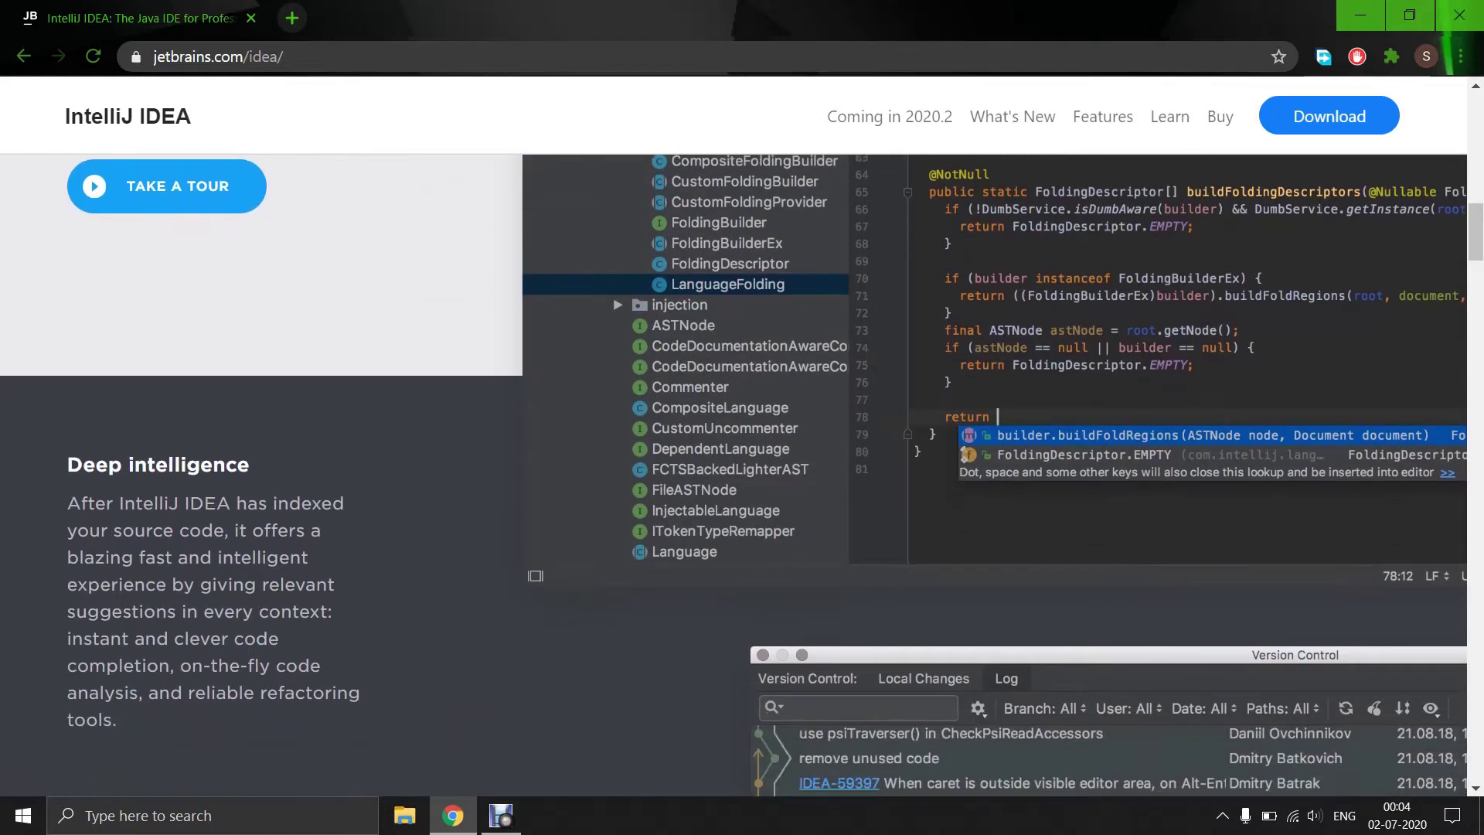
{"action": "scroll", "coordinate": [741, 464], "scroll_direction": "down", "scroll_amount": 11}
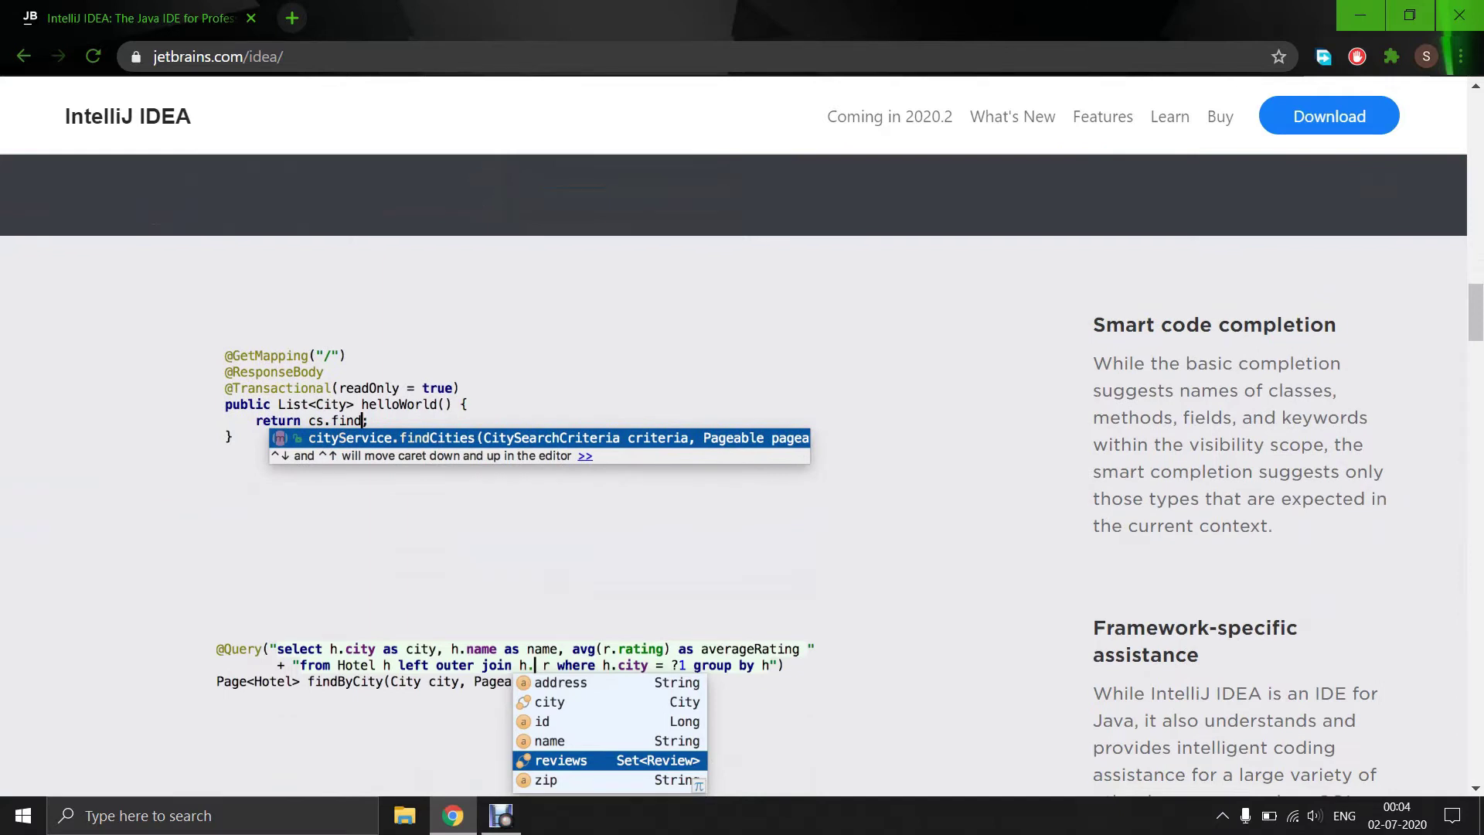
{"action": "scroll", "coordinate": [742, 464], "scroll_direction": "down", "scroll_amount": 3}
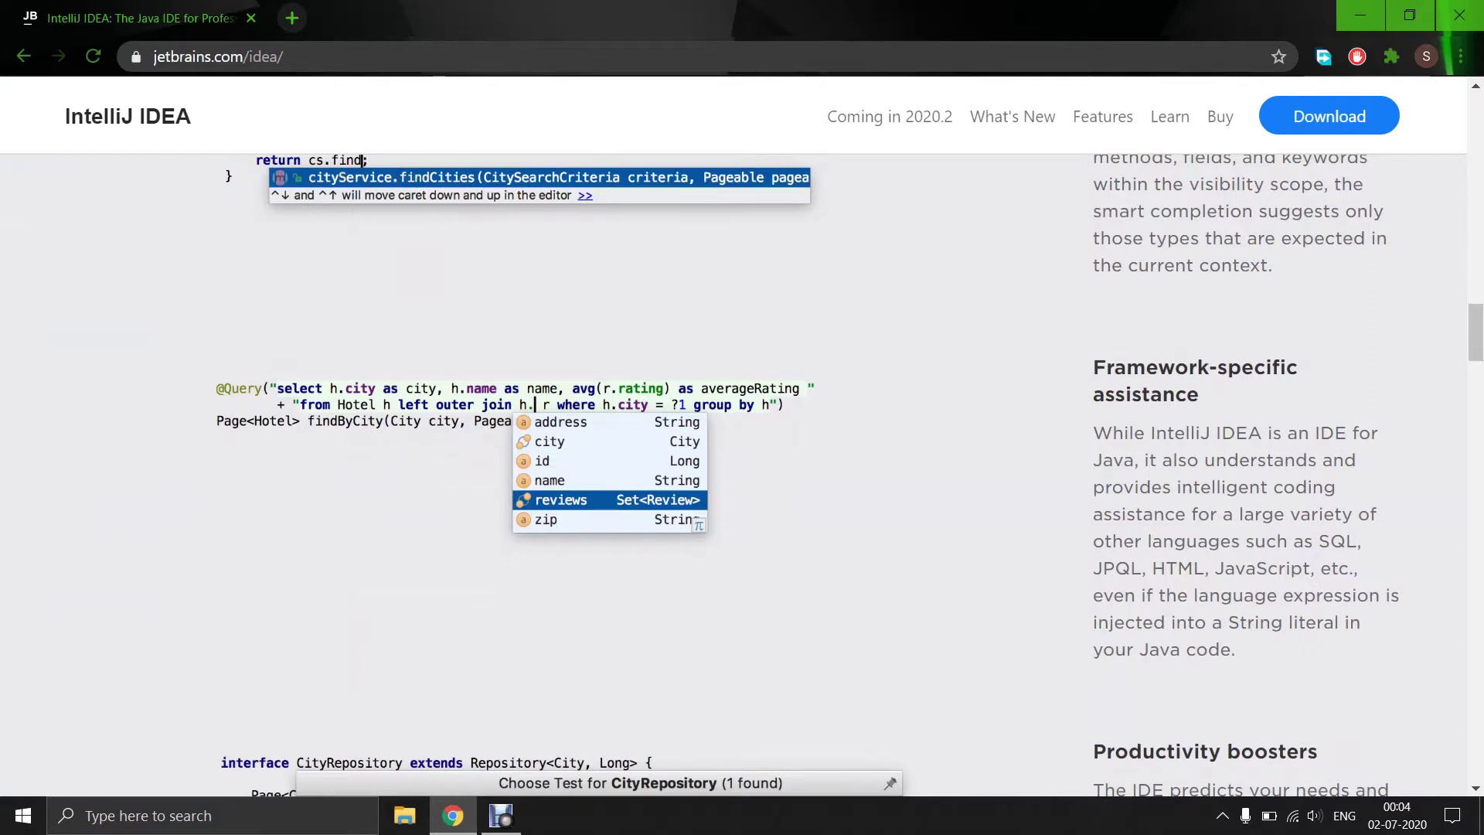
{"action": "scroll", "coordinate": [742, 464], "scroll_direction": "down", "scroll_amount": 10}
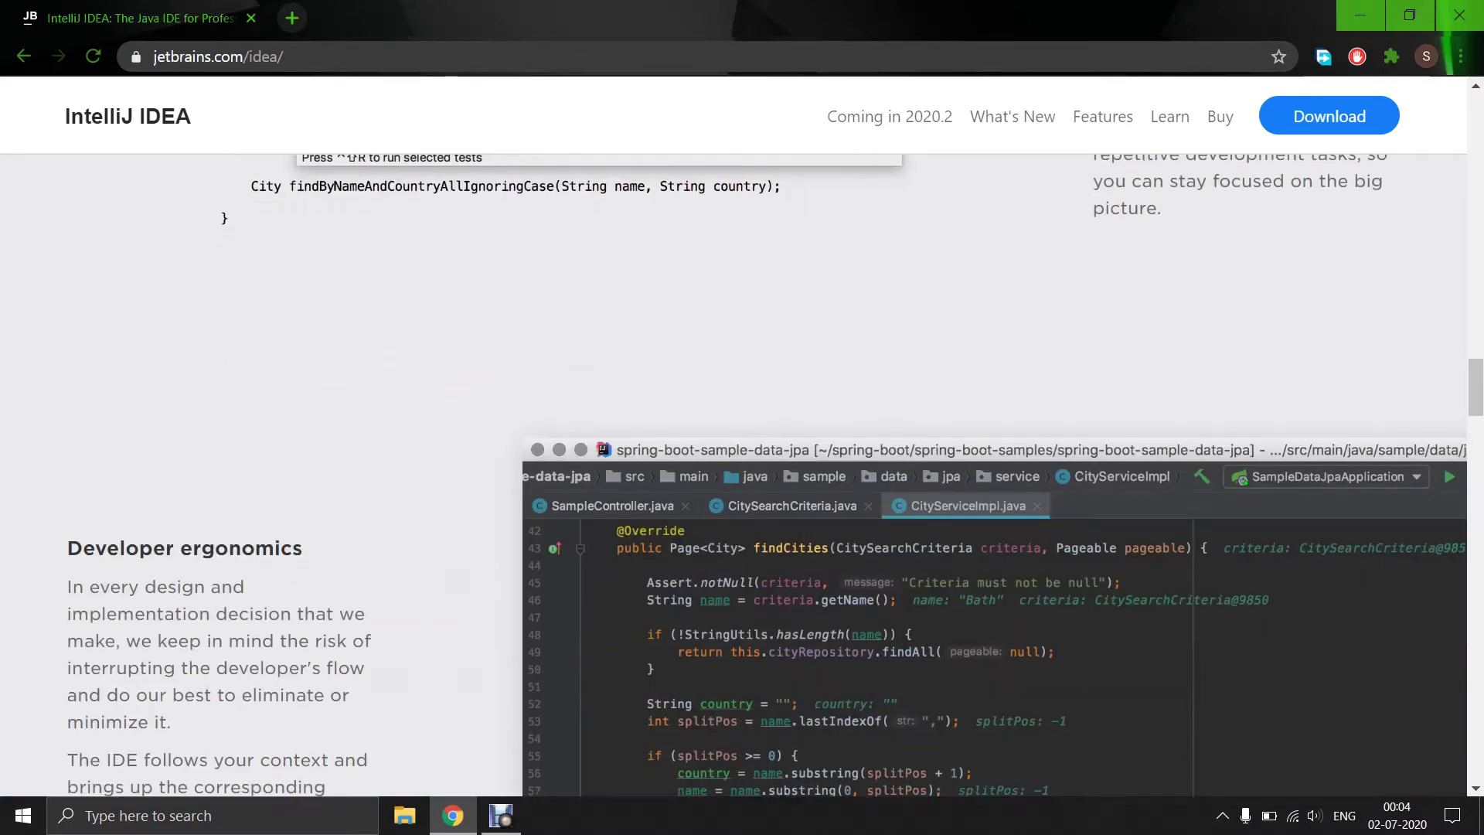
{"action": "scroll", "coordinate": [742, 464], "scroll_direction": "down", "scroll_amount": 1}
{"action": "scroll", "coordinate": [742, 463], "scroll_direction": "down", "scroll_amount": 2}
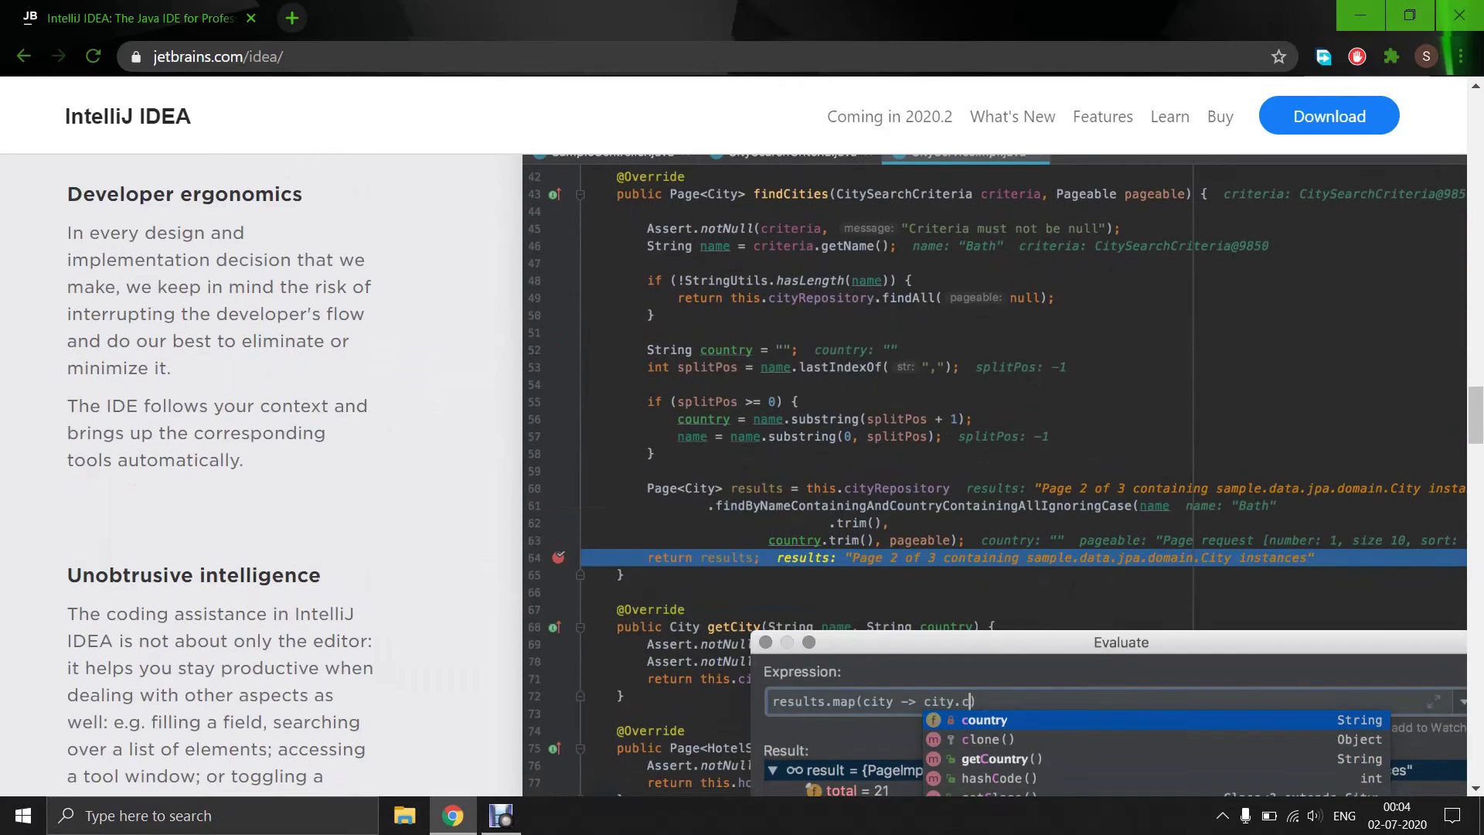
{"action": "scroll", "coordinate": [742, 464], "scroll_direction": "down", "scroll_amount": 2}
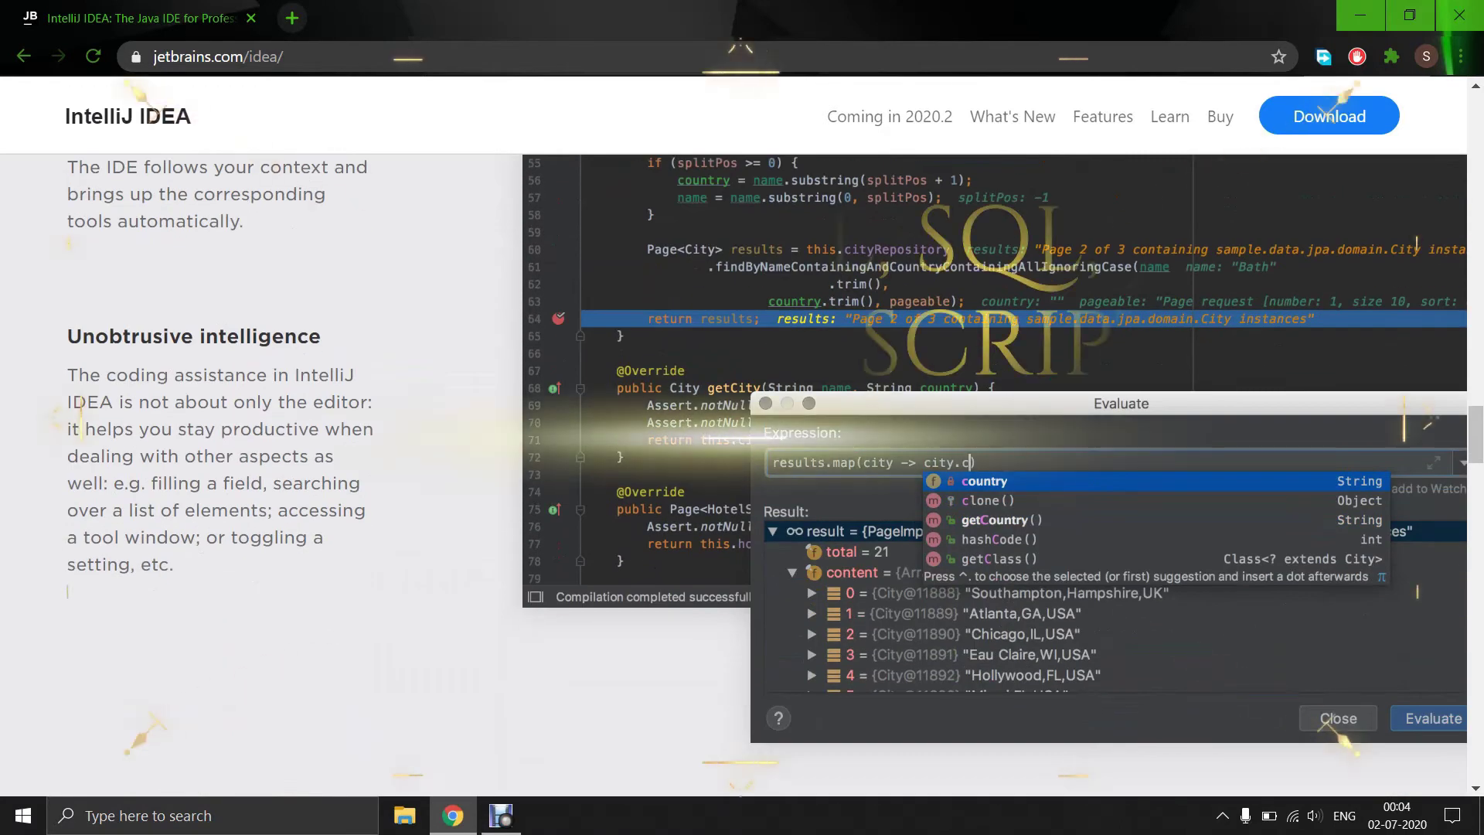
{"action": "scroll", "coordinate": [742, 463], "scroll_direction": "down", "scroll_amount": 3}
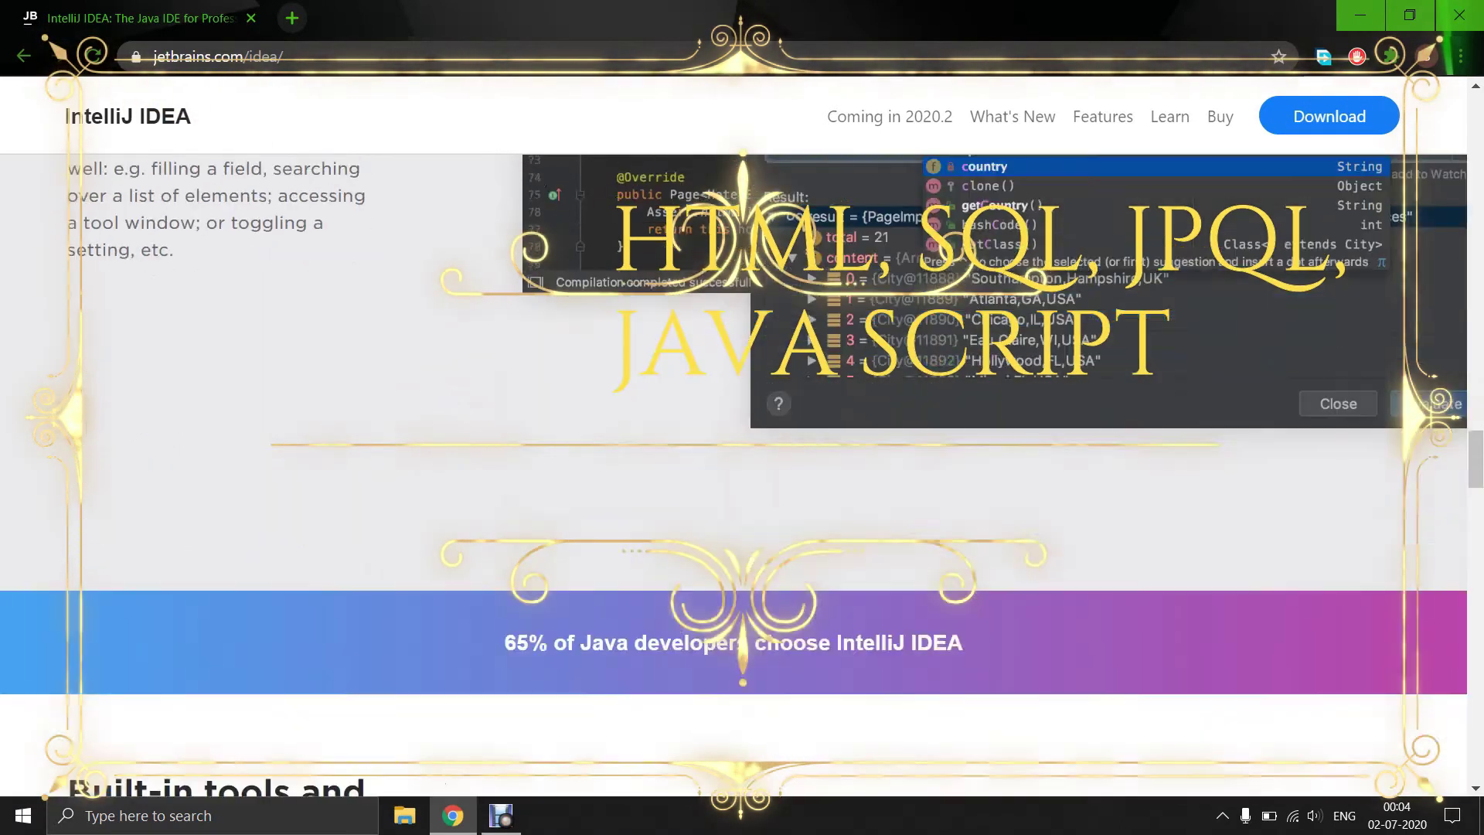
Review the page's built-in tools, supported frameworks, new features and the comparison of the Ultimate and Community editions.
{"action": "scroll", "coordinate": [742, 464], "scroll_direction": "down", "scroll_amount": 3}
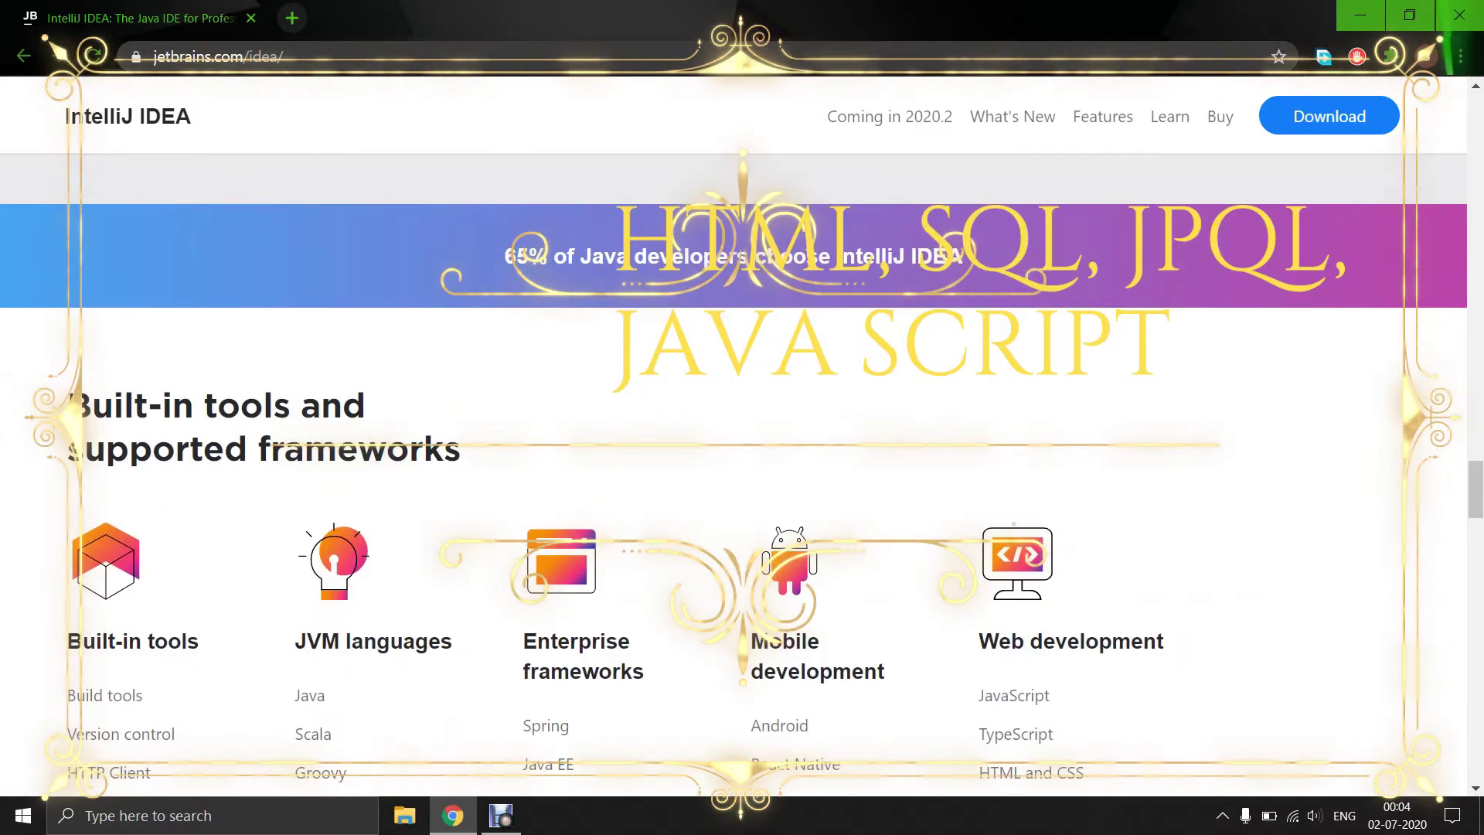
{"action": "scroll", "coordinate": [742, 464], "scroll_direction": "down", "scroll_amount": 3}
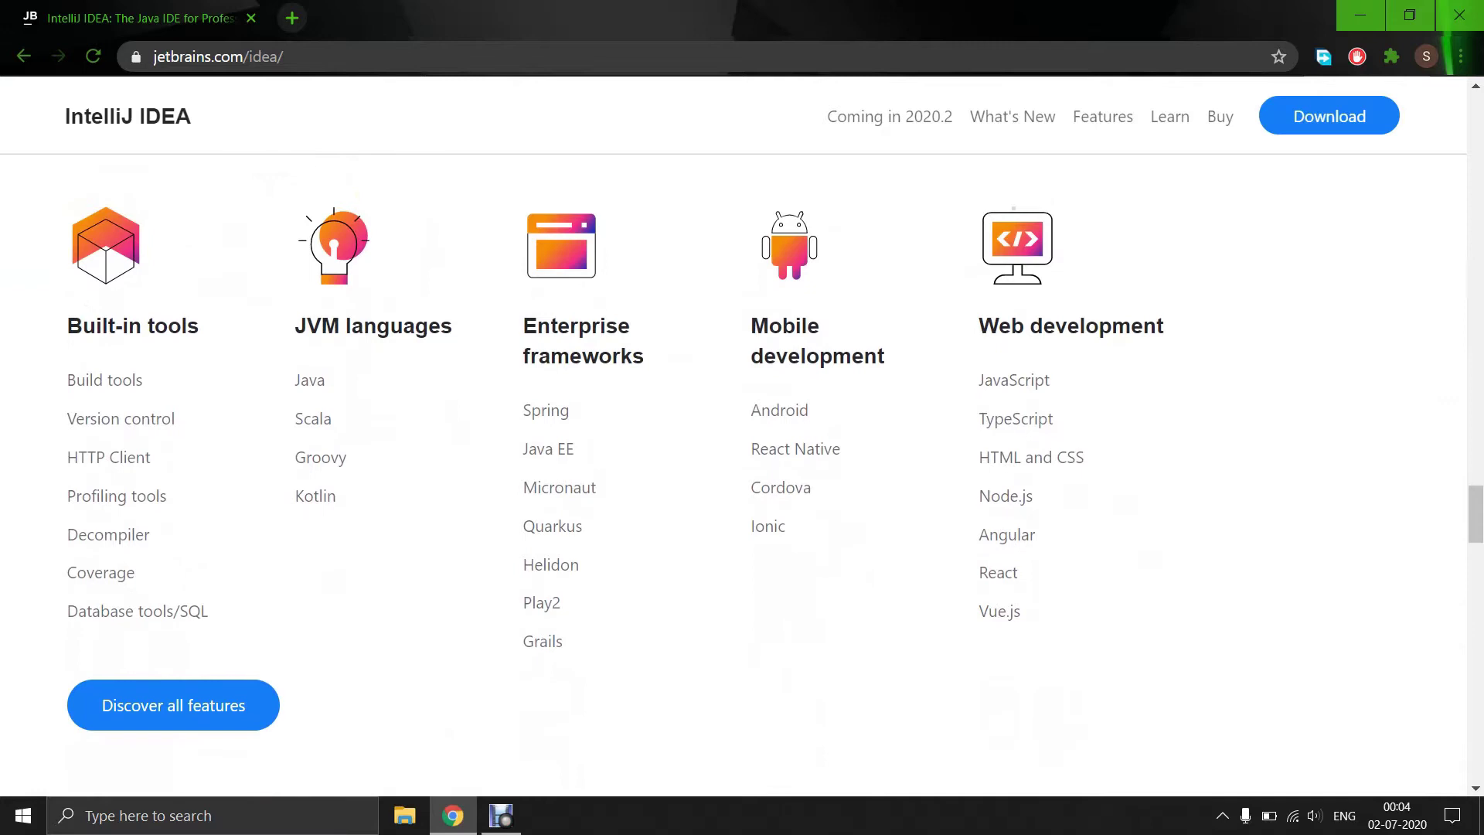
{"action": "scroll", "coordinate": [741, 464], "scroll_direction": "up", "scroll_amount": 1}
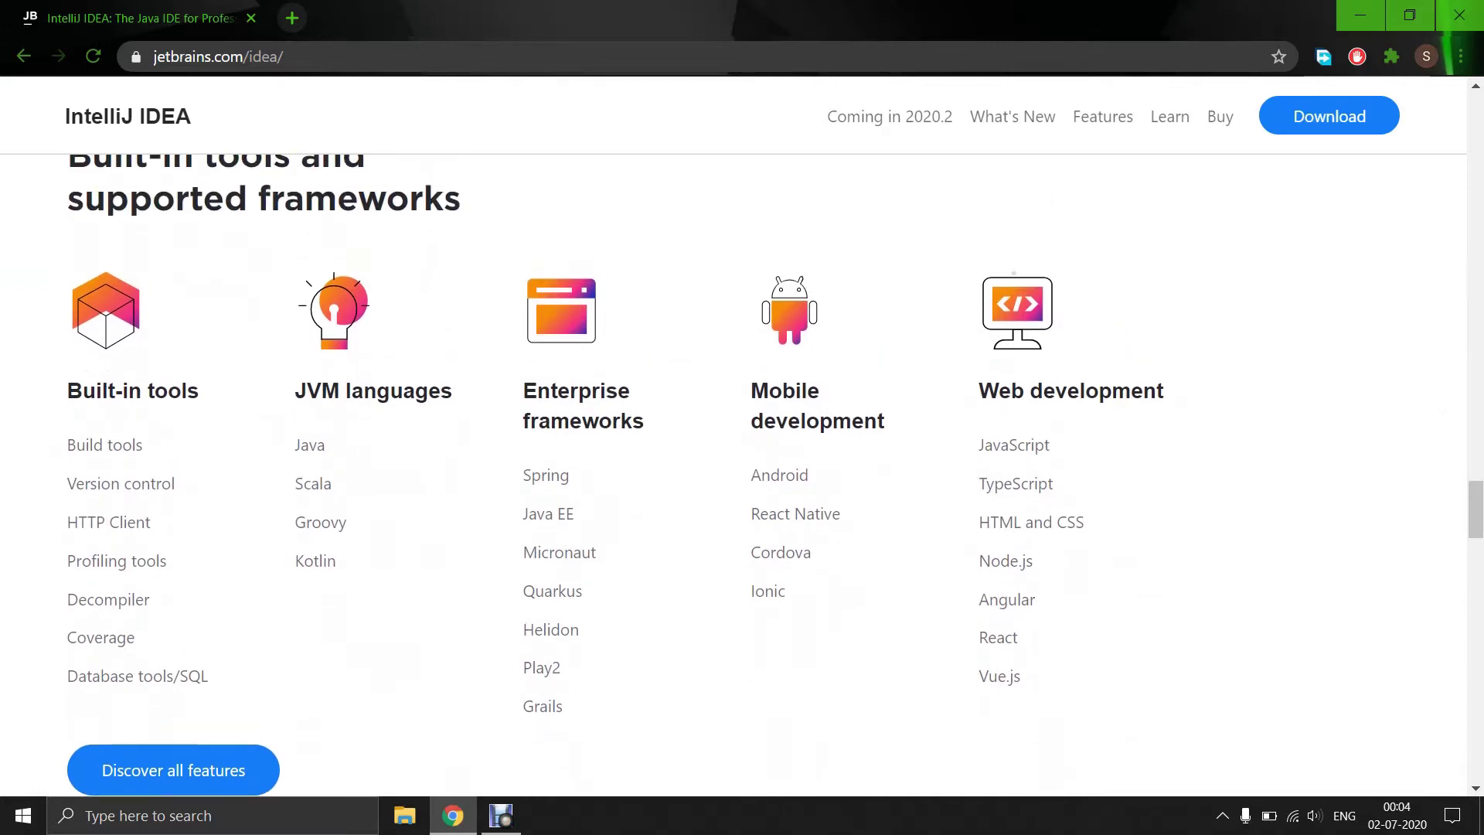
{"action": "scroll", "coordinate": [742, 464], "scroll_direction": "down", "scroll_amount": 1}
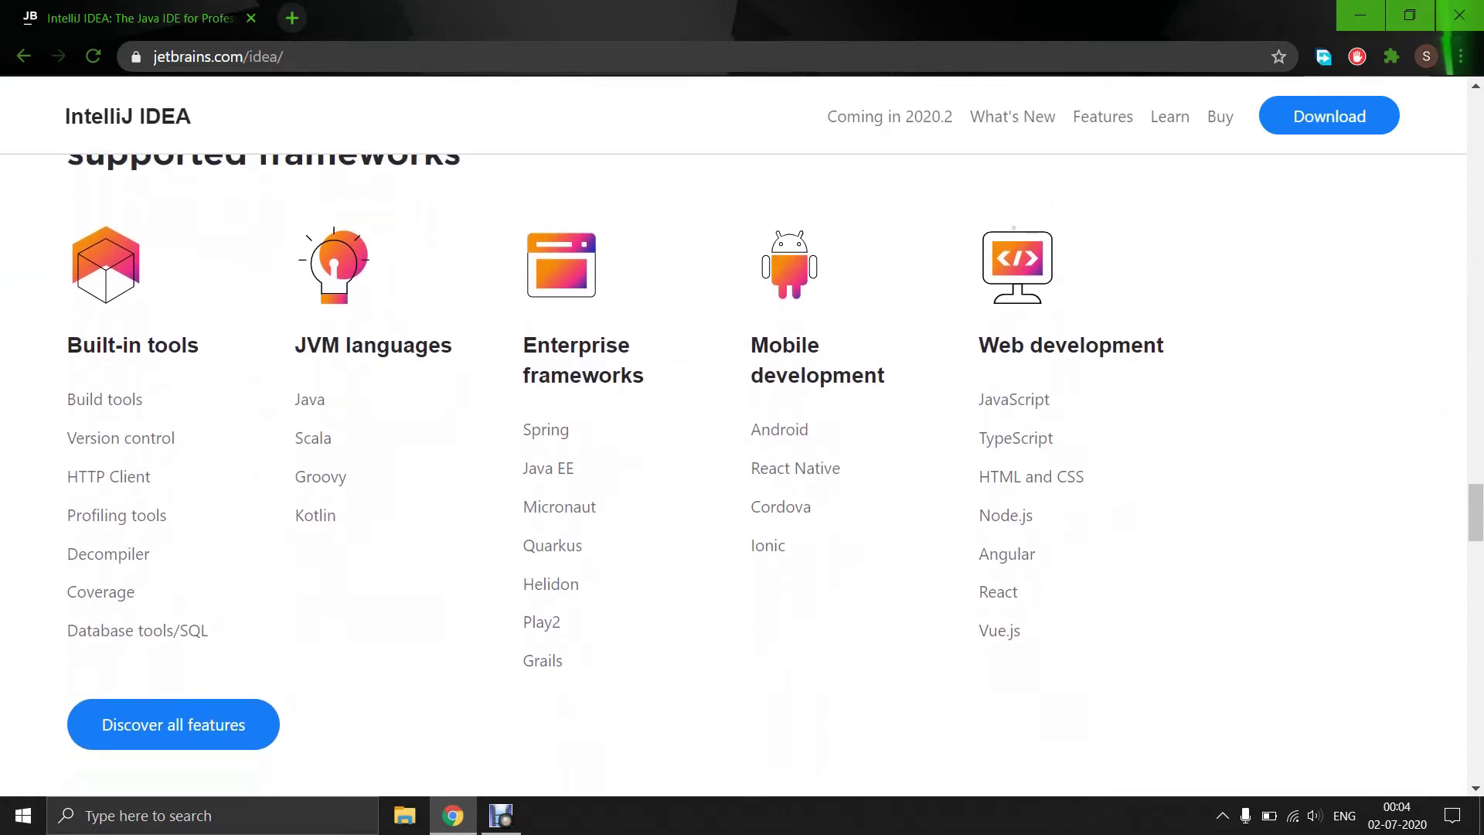
{"action": "scroll", "coordinate": [742, 464], "scroll_direction": "down", "scroll_amount": 5}
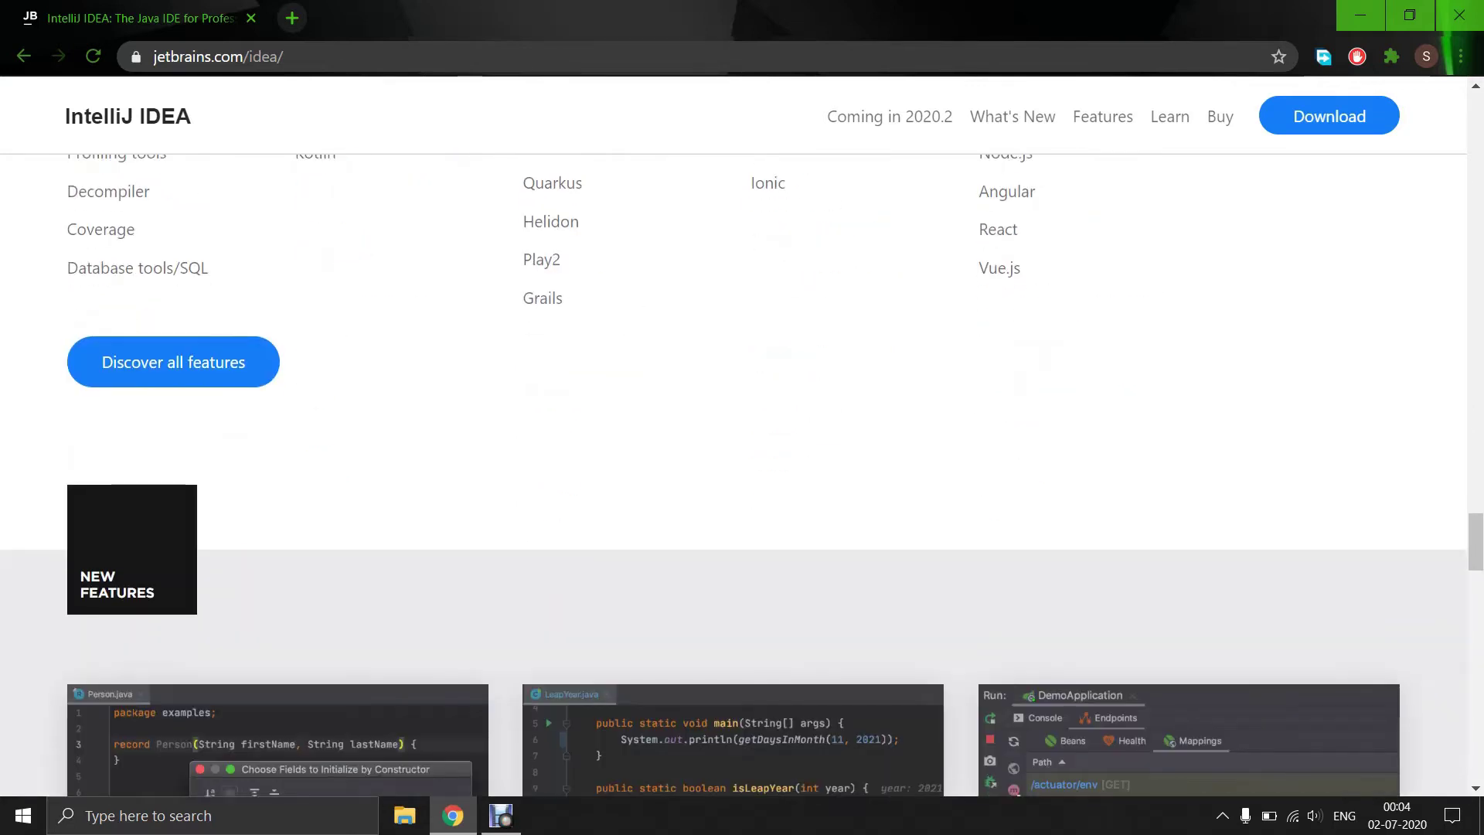
{"action": "scroll", "coordinate": [742, 464], "scroll_direction": "down", "scroll_amount": 3}
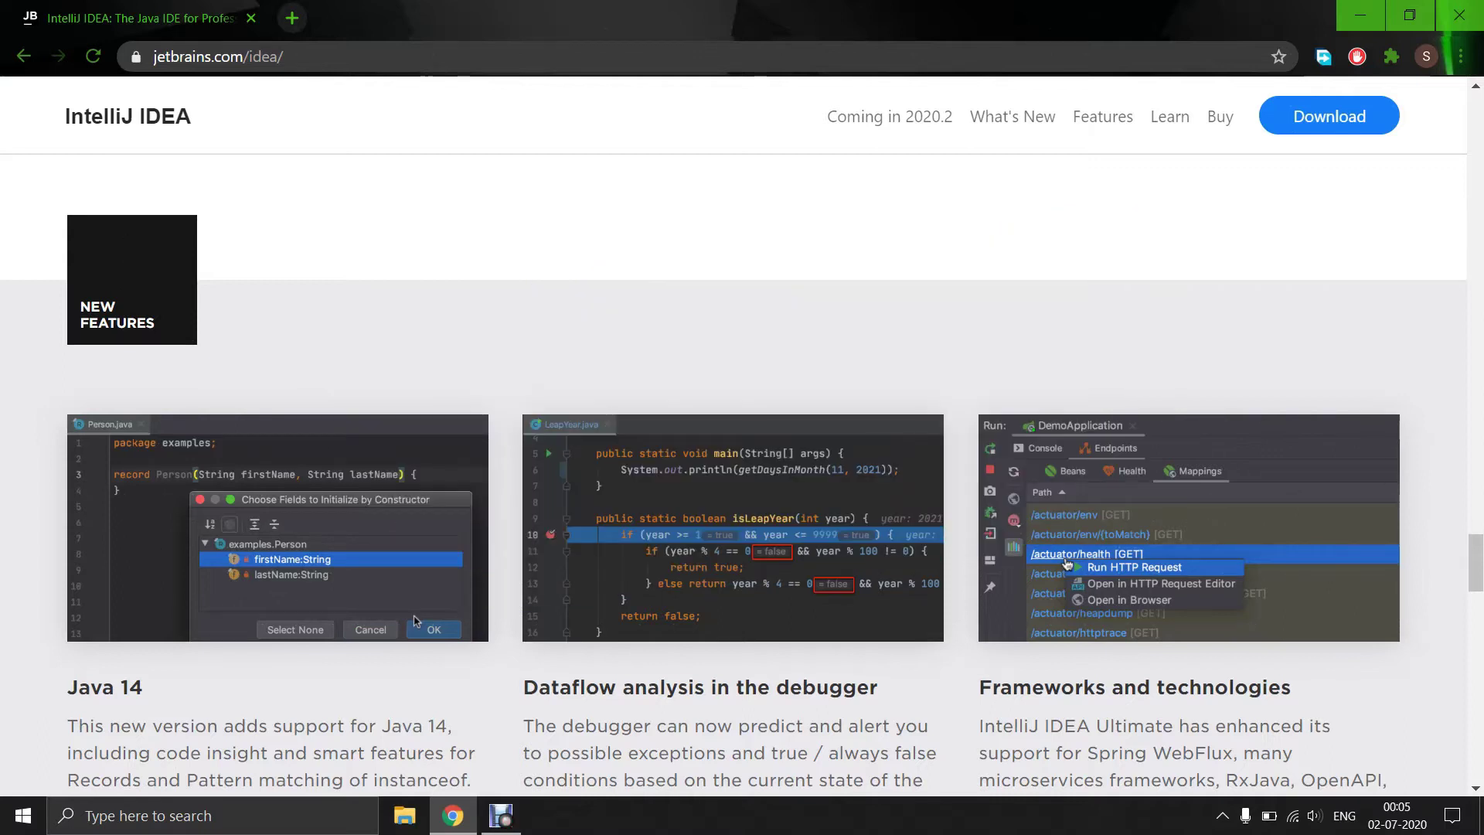
{"action": "scroll", "coordinate": [741, 433], "scroll_direction": "down", "scroll_amount": 6}
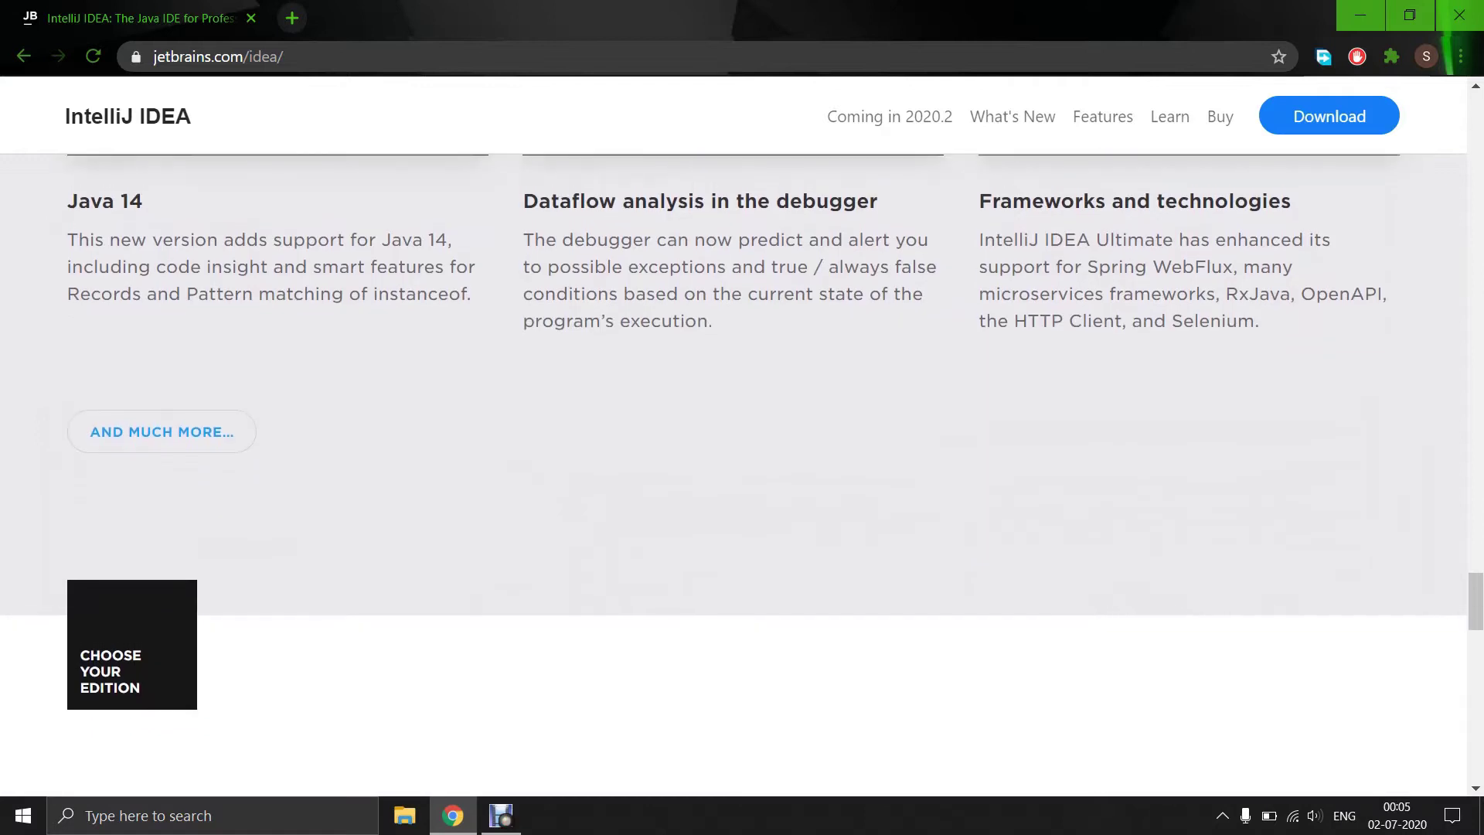
{"action": "scroll", "coordinate": [741, 433], "scroll_direction": "down", "scroll_amount": 5}
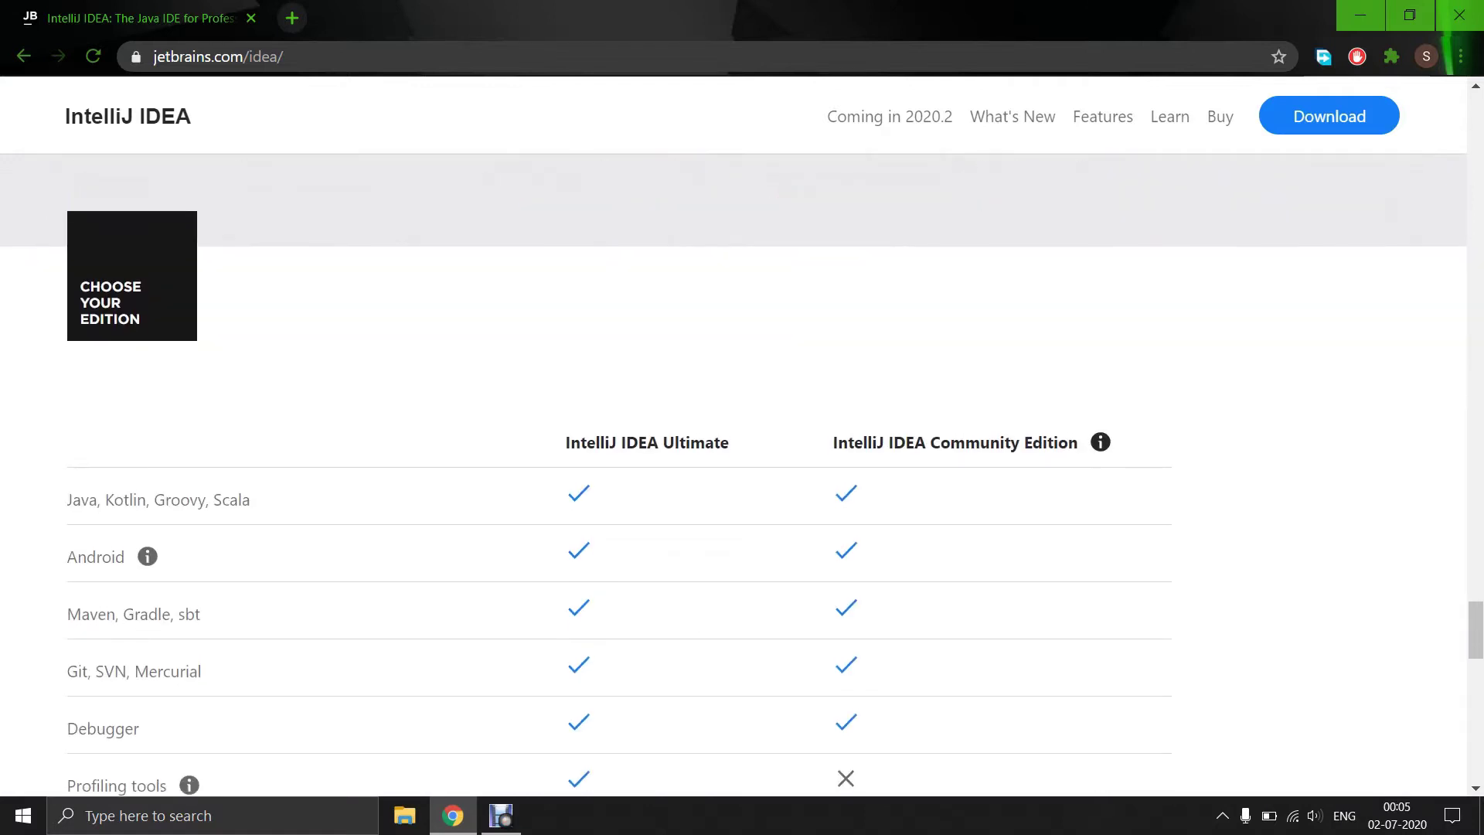
{"action": "scroll", "coordinate": [742, 433], "scroll_direction": "down", "scroll_amount": 4}
{"action": "scroll", "coordinate": [742, 433], "scroll_direction": "up", "scroll_amount": 10}
{"action": "scroll", "coordinate": [742, 433], "scroll_direction": "up", "scroll_amount": 15}
{"action": "scroll", "coordinate": [741, 433], "scroll_direction": "up", "scroll_amount": 10}
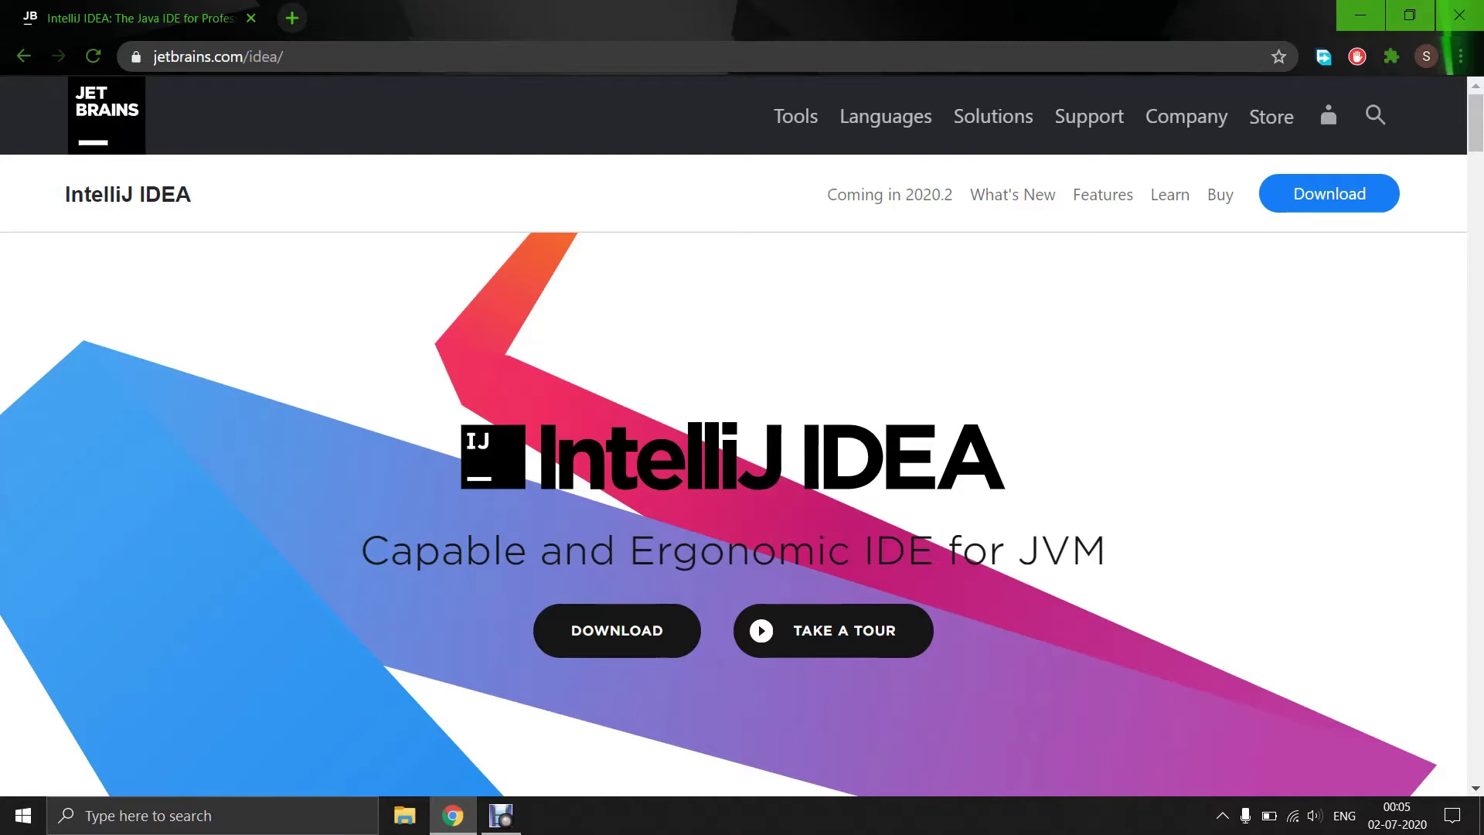
Request the Community edition's Windows .exe from the download page and save the thank-you page as download-thanks in Downloads.
{"action": "left_click", "coordinate": [1329, 193]}
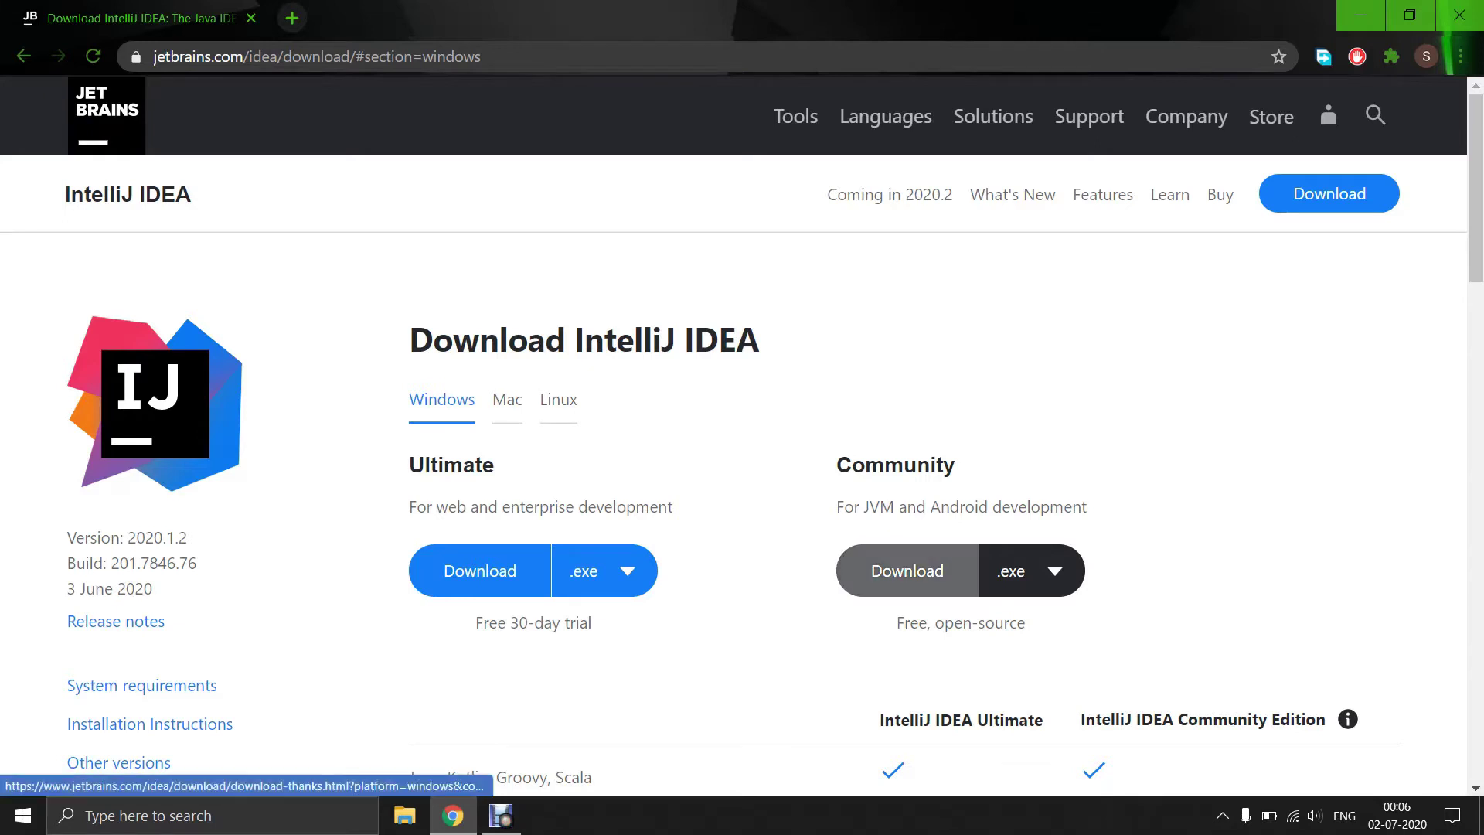
{"action": "left_click", "coordinate": [908, 570]}
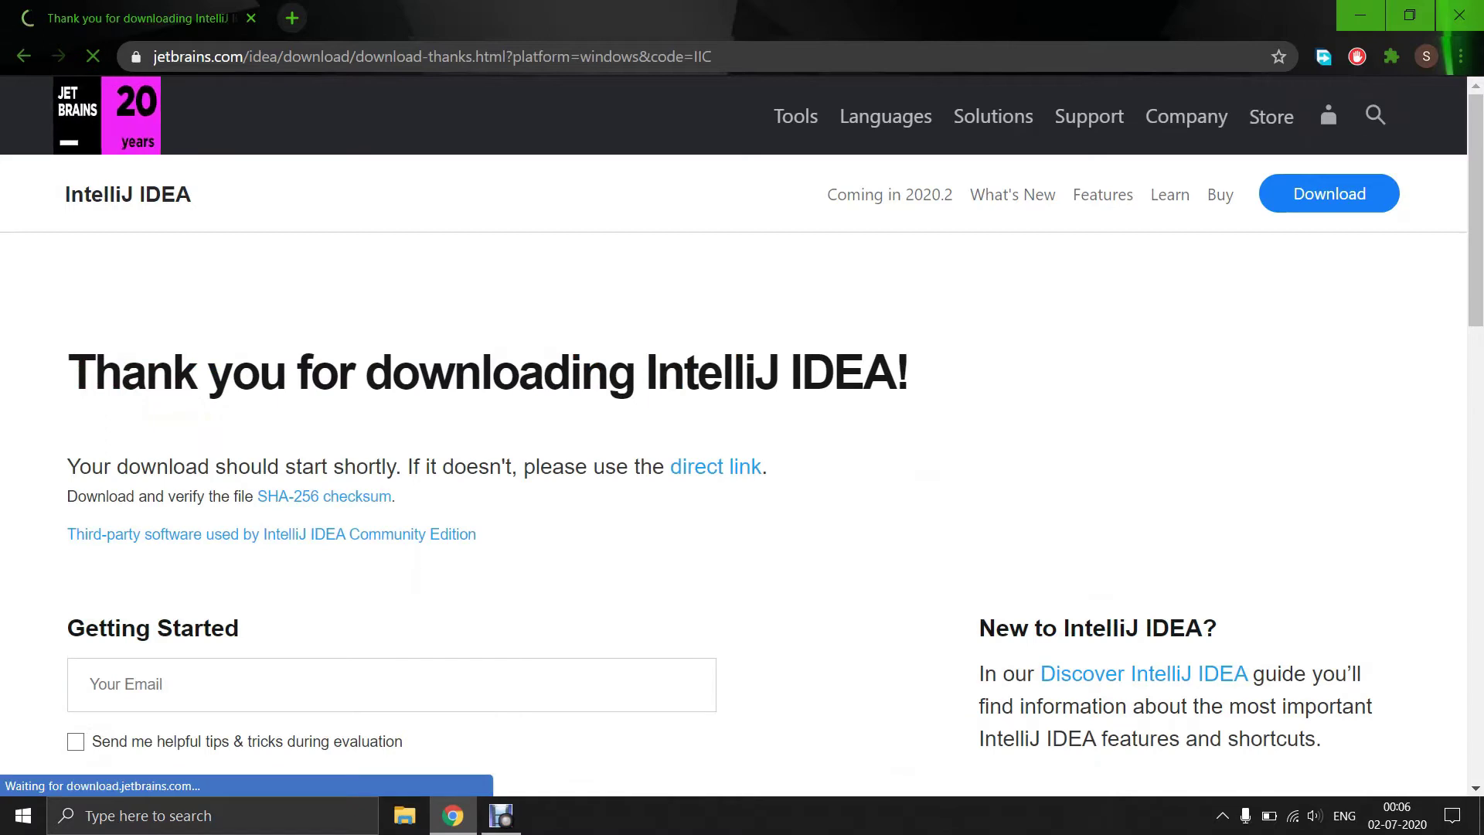
{"action": "scroll", "coordinate": [742, 464], "scroll_direction": "down", "scroll_amount": 3}
{"action": "key", "text": "ctrl+s"}
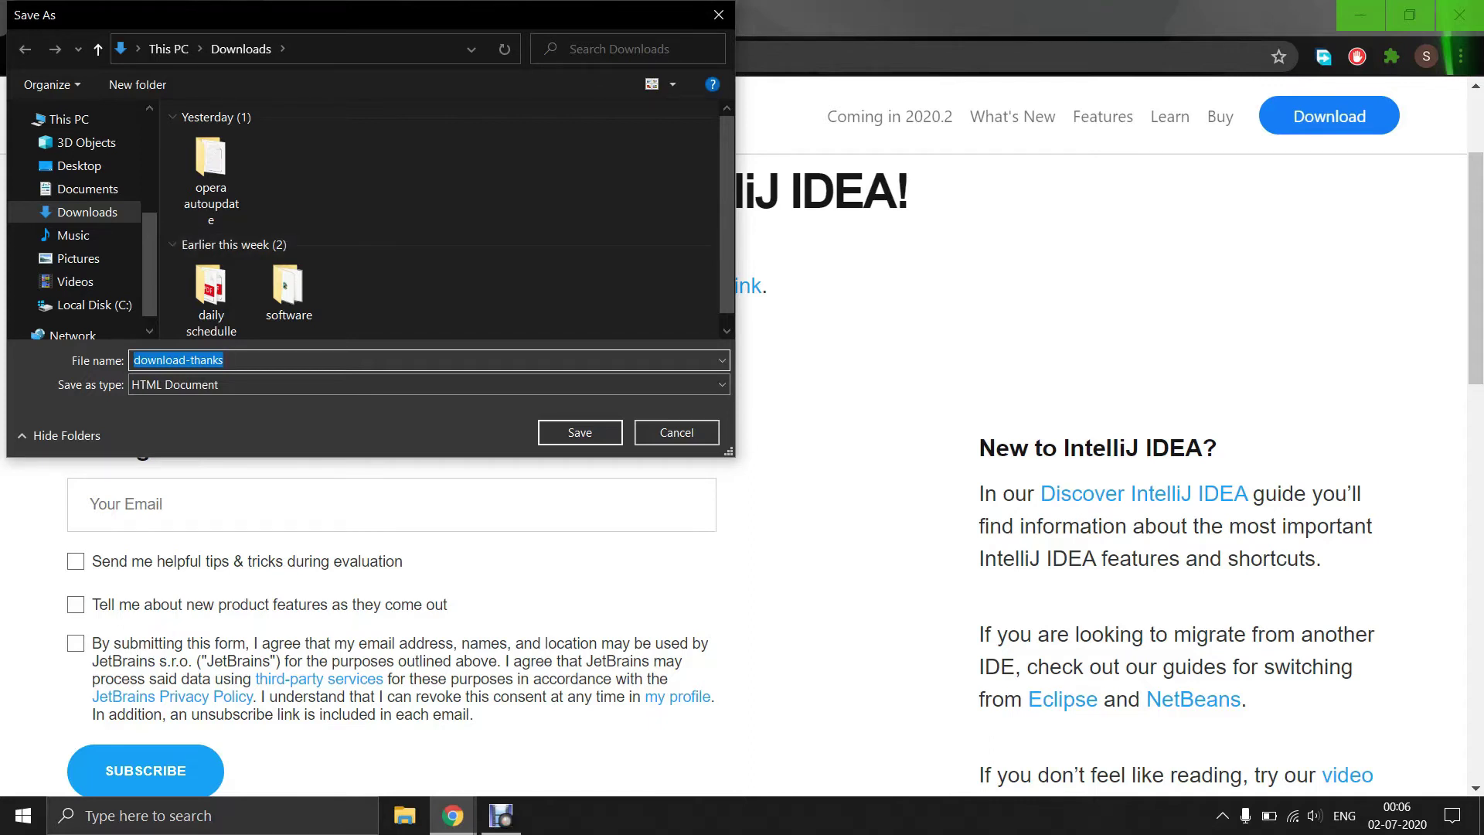
{"action": "left_click", "coordinate": [580, 432]}
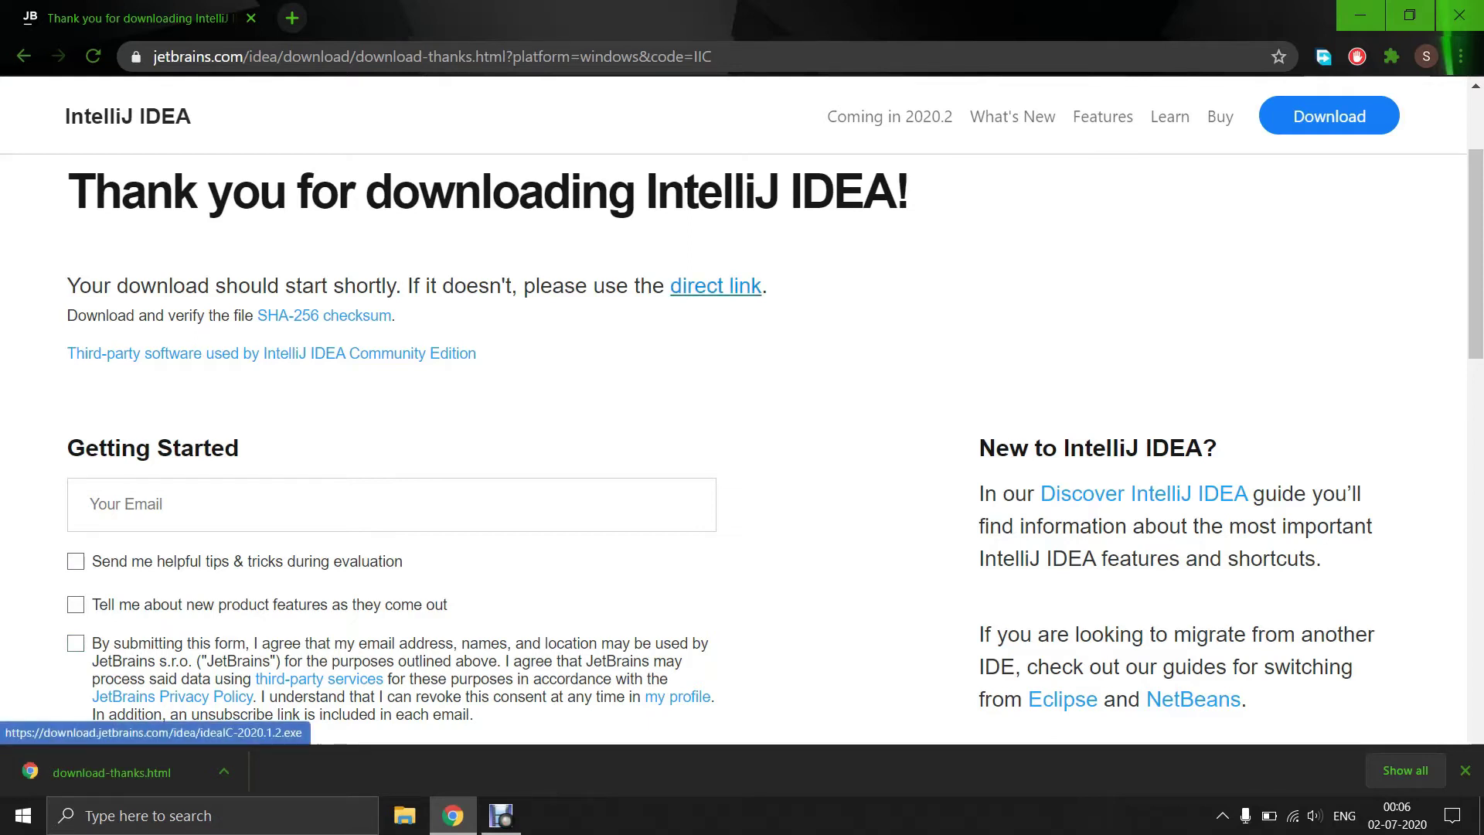
Start downloading the Community installer through the direct link as ideaIC-2020.1.2 (1) in Downloads, and cancel that download.
{"action": "left_click", "coordinate": [716, 285]}
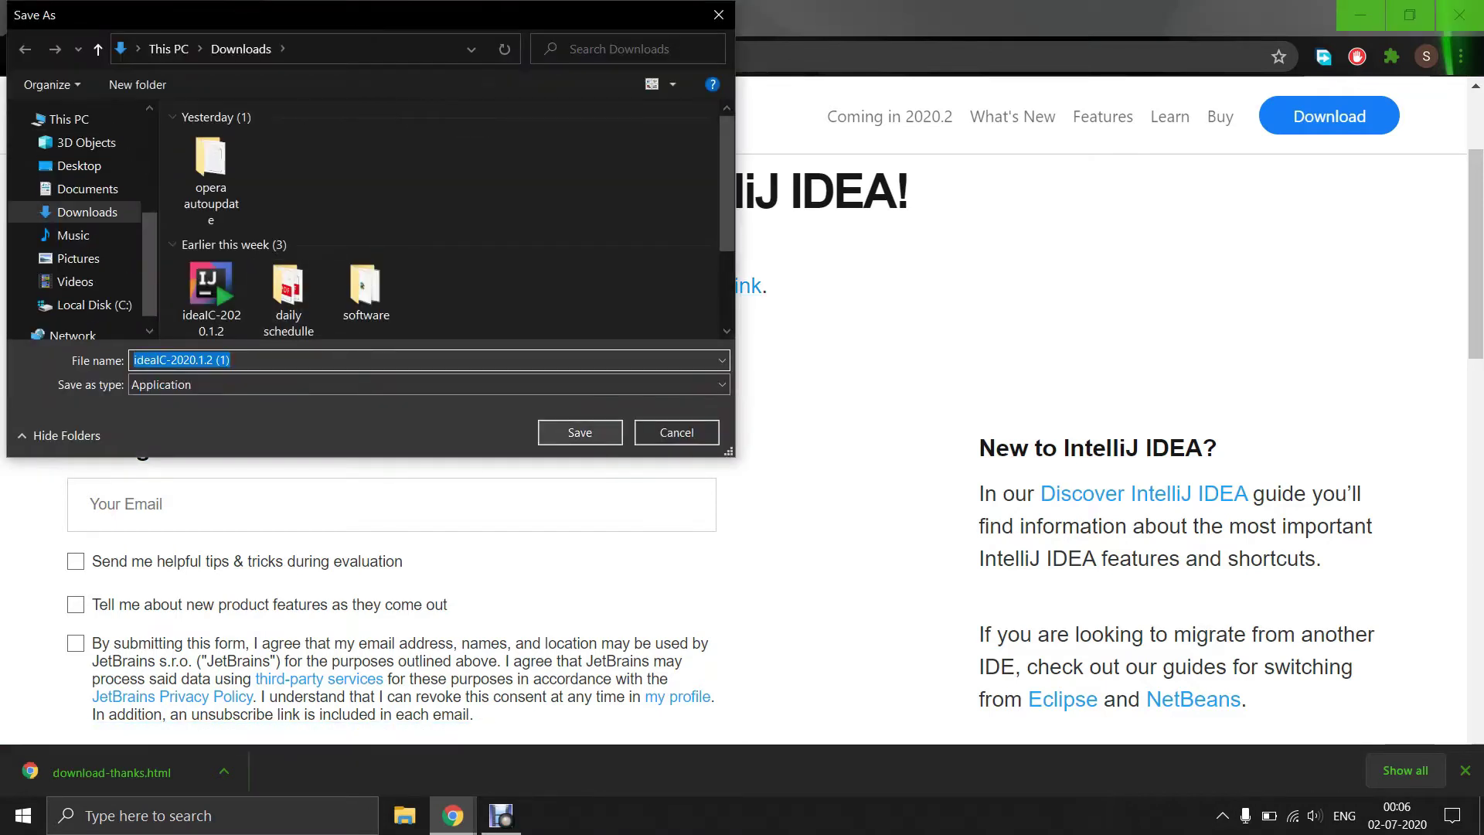
{"action": "left_click", "coordinate": [580, 433]}
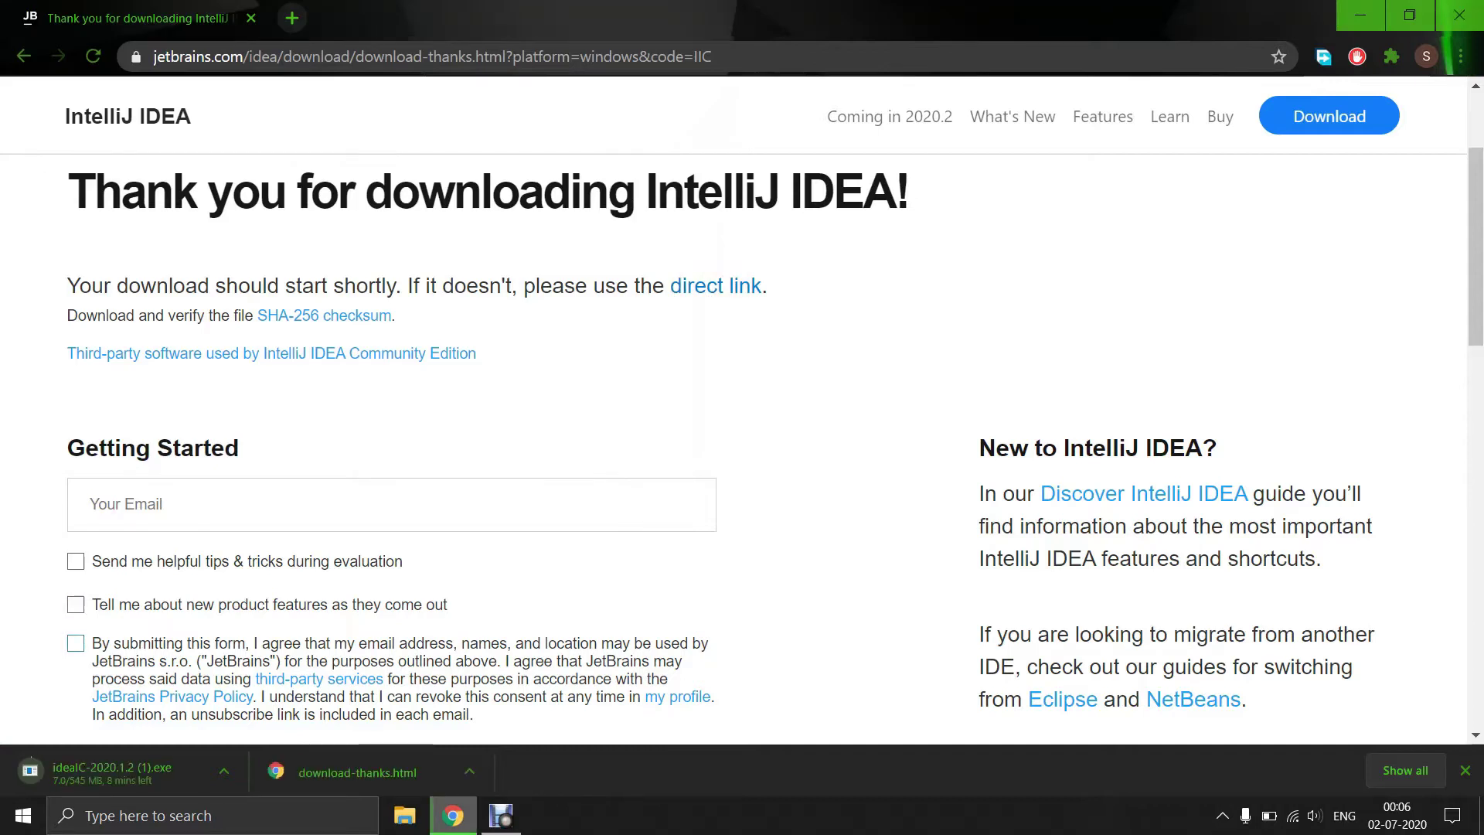
{"action": "right_click", "coordinate": [96, 769]}
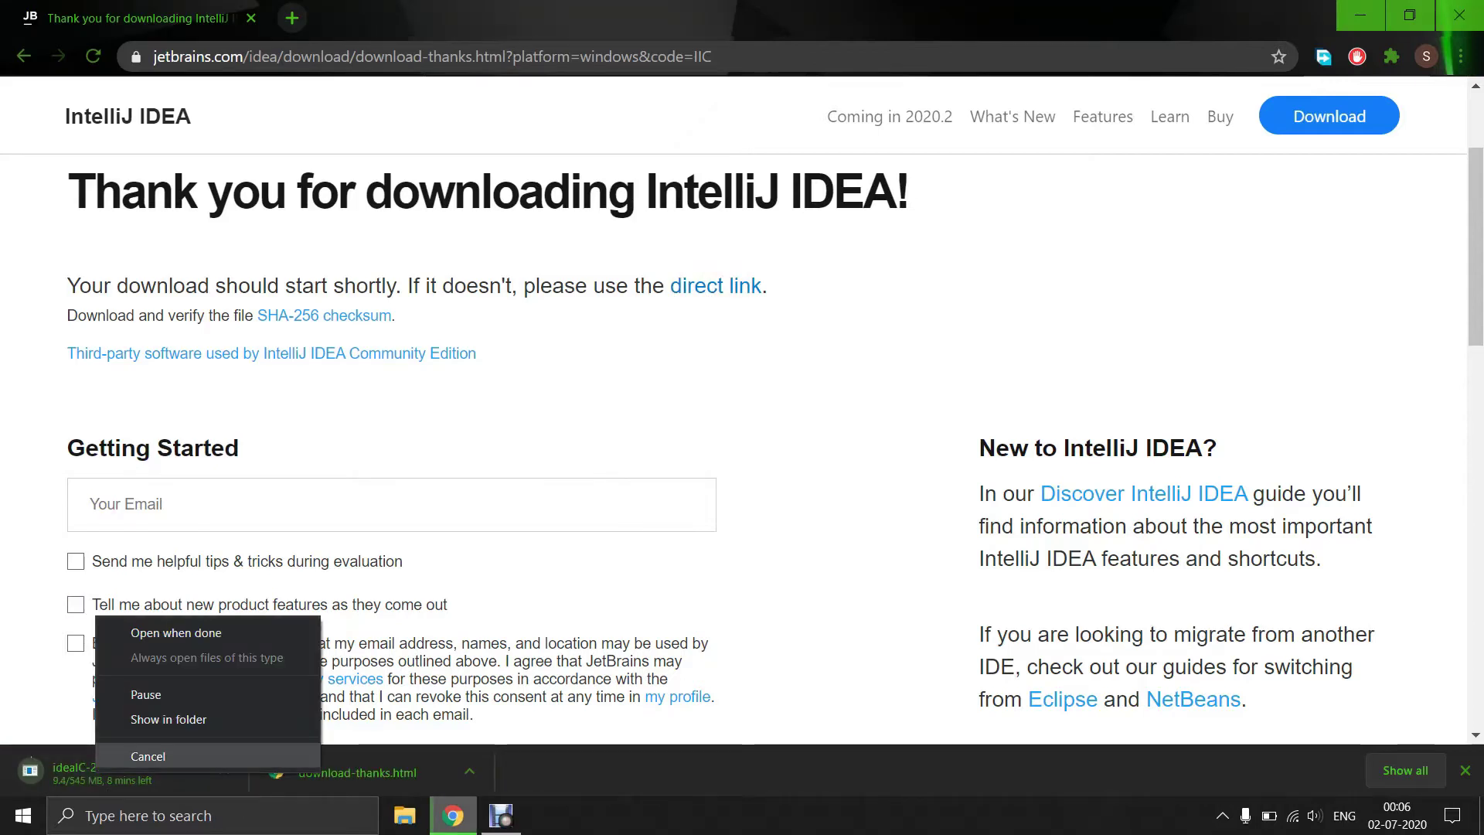
{"action": "left_click", "coordinate": [131, 755]}
{"action": "left_click", "coordinate": [391, 504]}
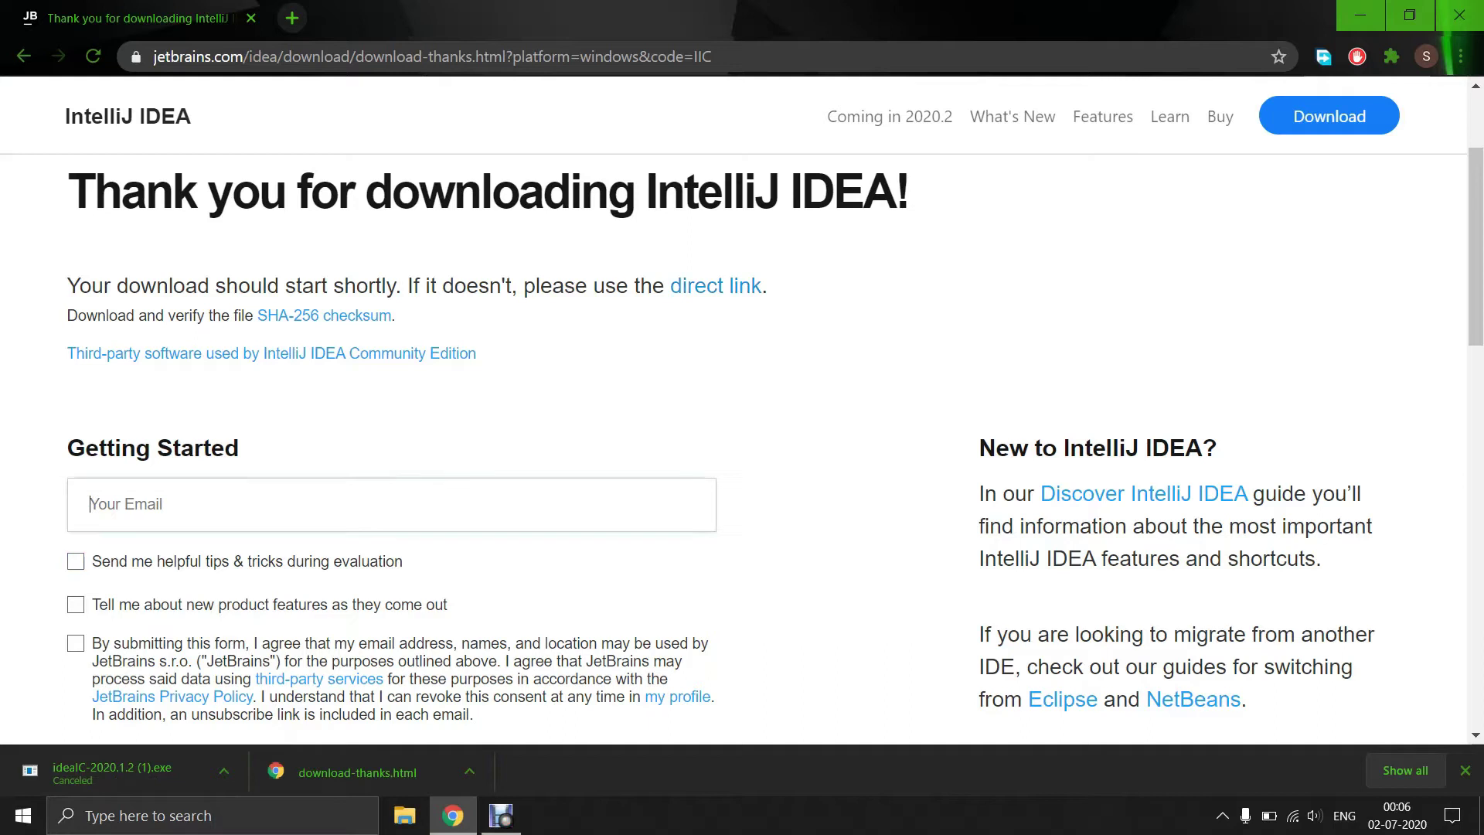
Search the web for "jdk".
{"action": "key", "text": "ctrl+l"}
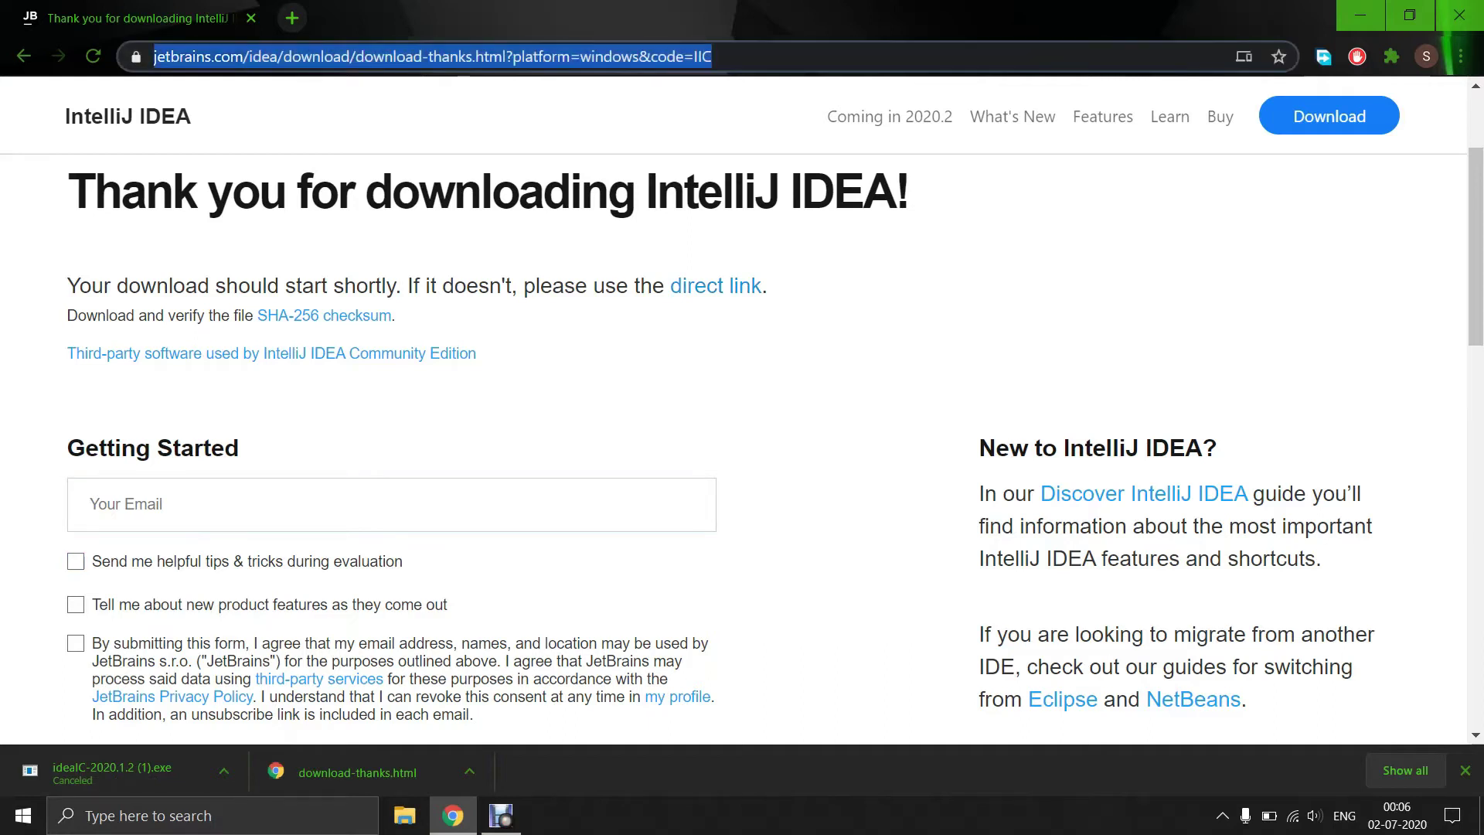
{"action": "type", "text": "jdk"}
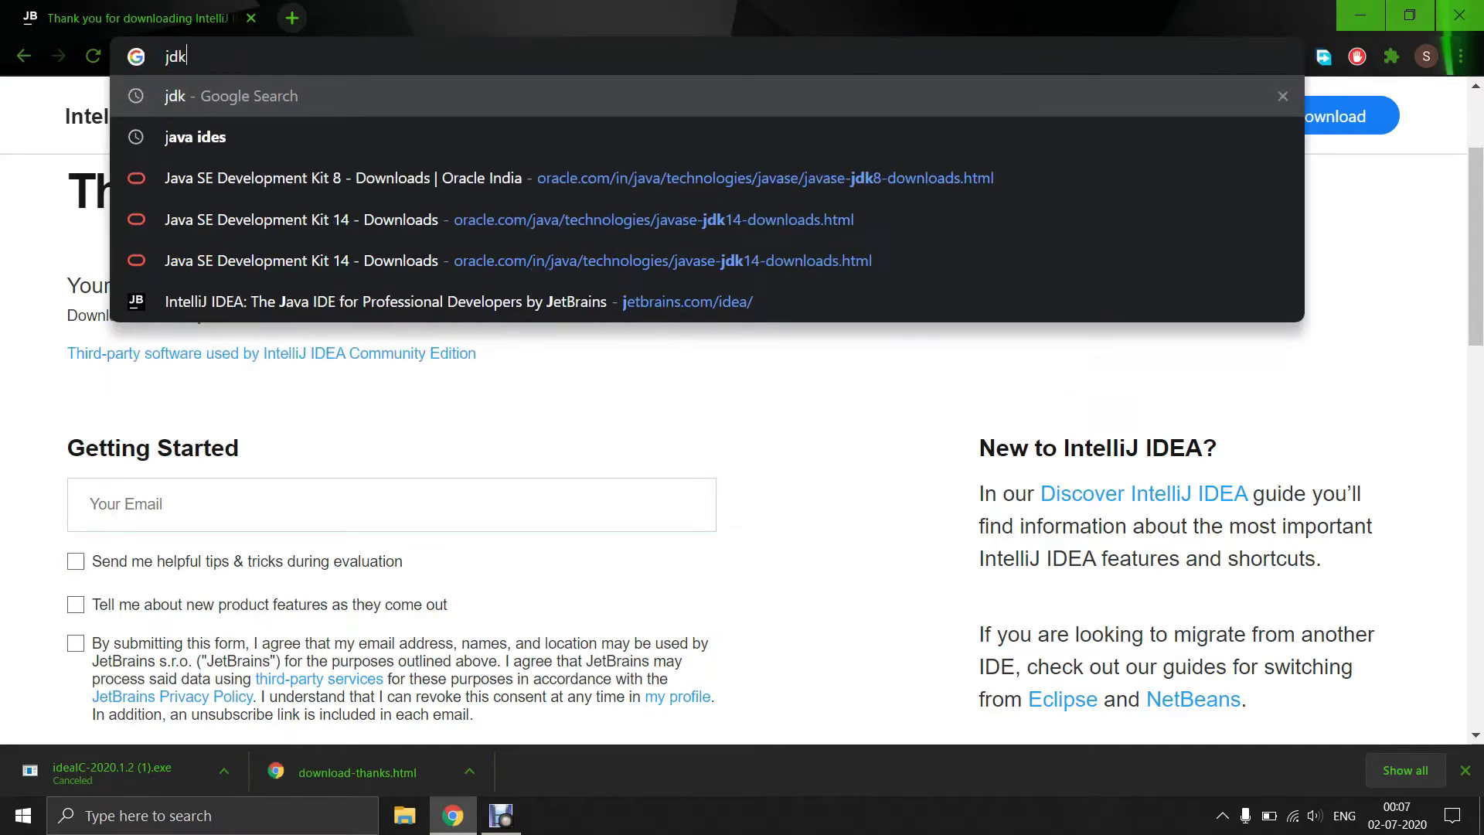
{"action": "key", "text": "Return"}
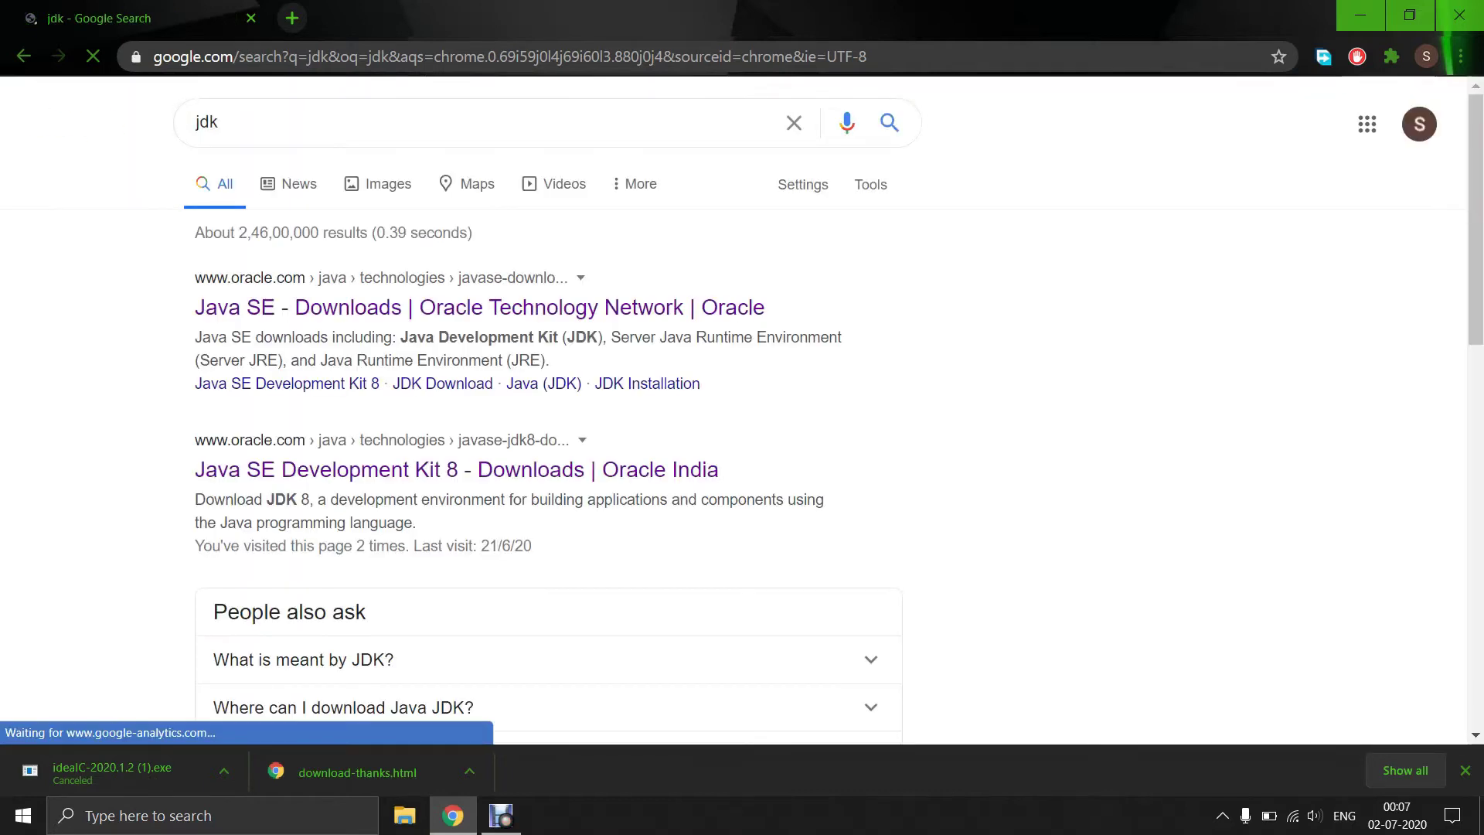
Open Oracle's Java SE Downloads search result and return to the jdk search results.
{"action": "left_click", "coordinate": [479, 308]}
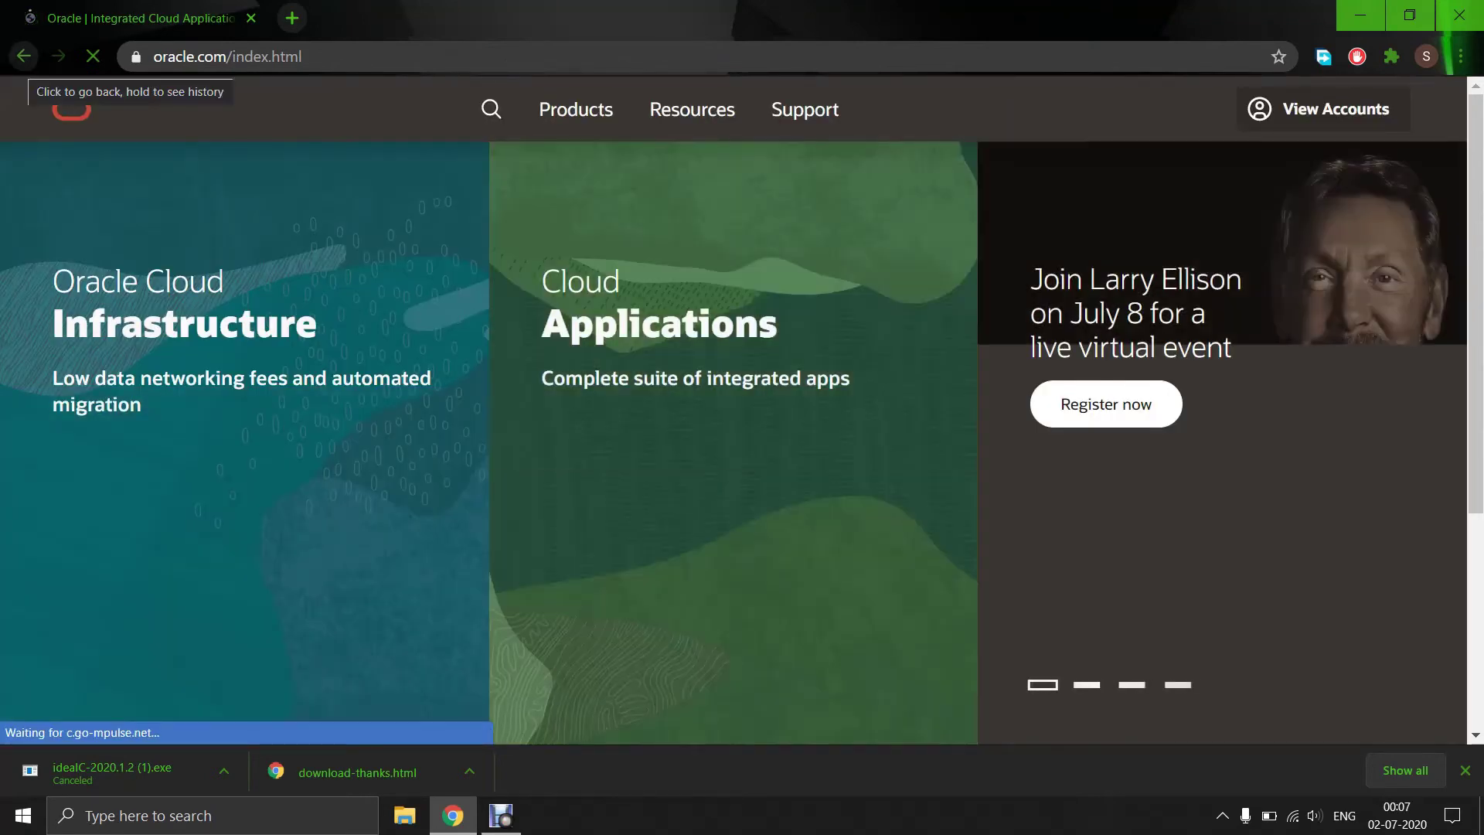
{"action": "left_click", "coordinate": [24, 56]}
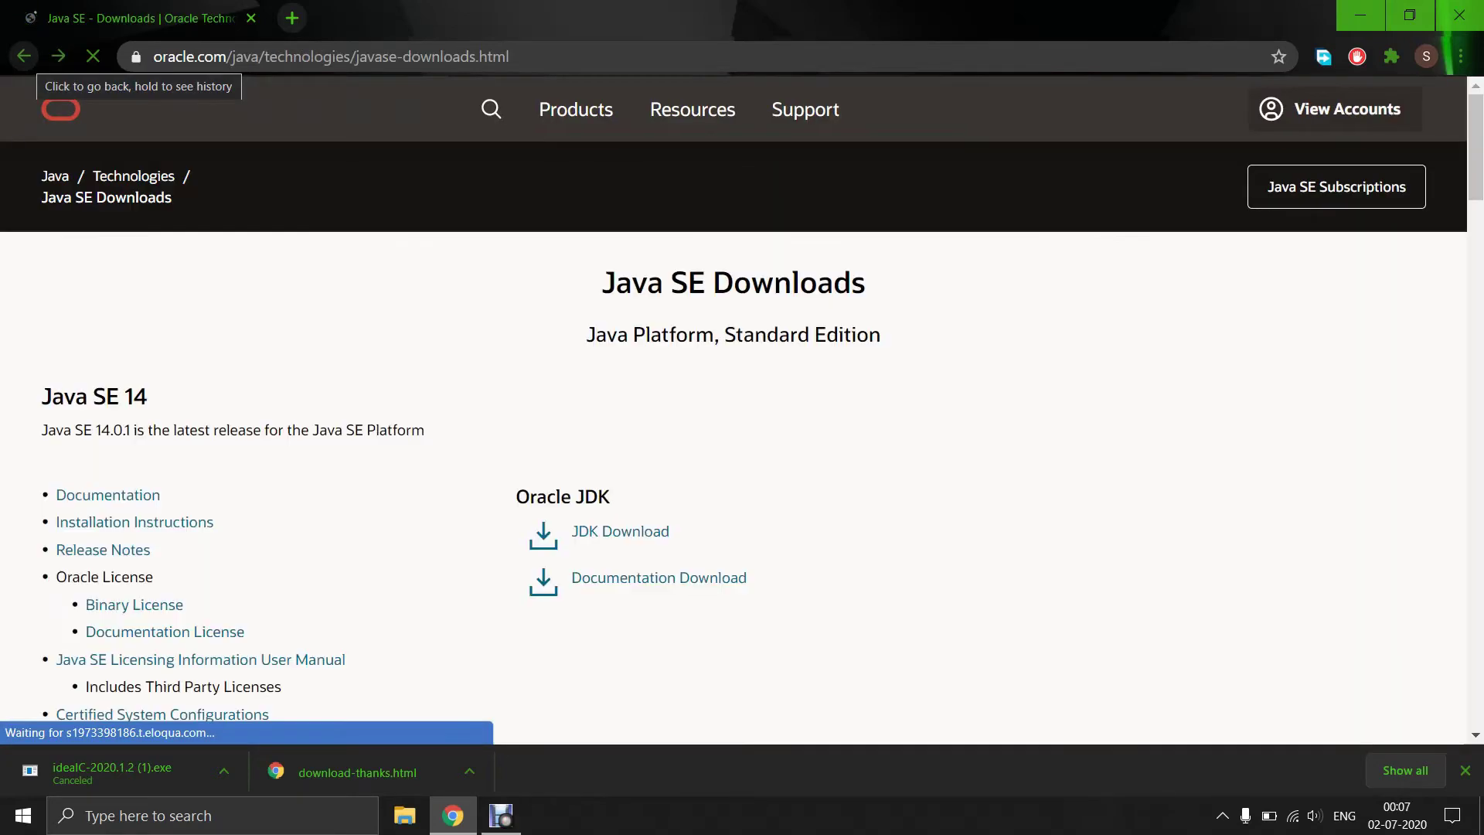
{"action": "left_click", "coordinate": [24, 56]}
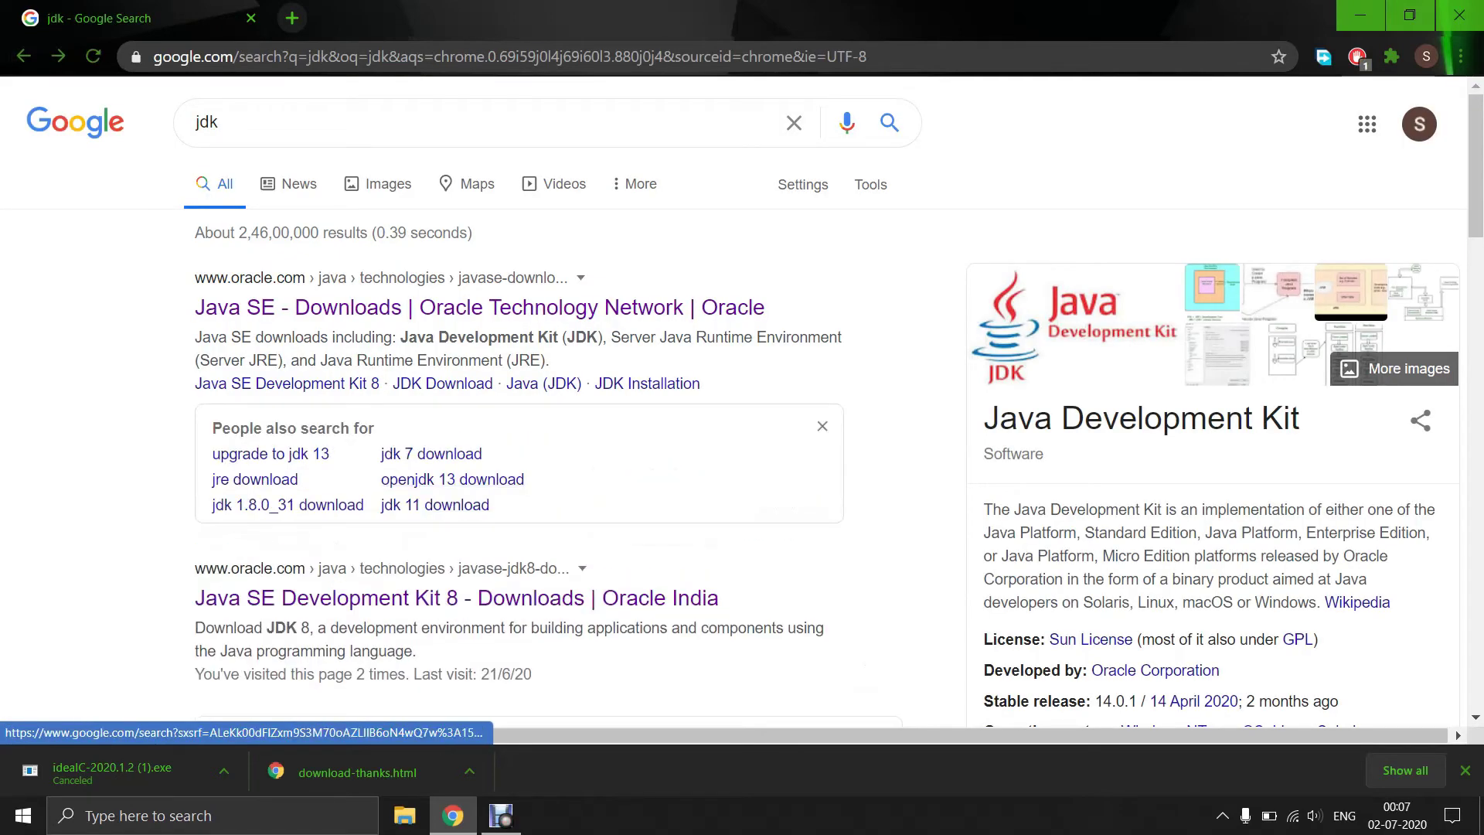
From the Java SE Development Kit 8 search result, go through Java SE Downloads to the Java SE 14 JDK download page.
{"action": "left_click", "coordinate": [456, 598]}
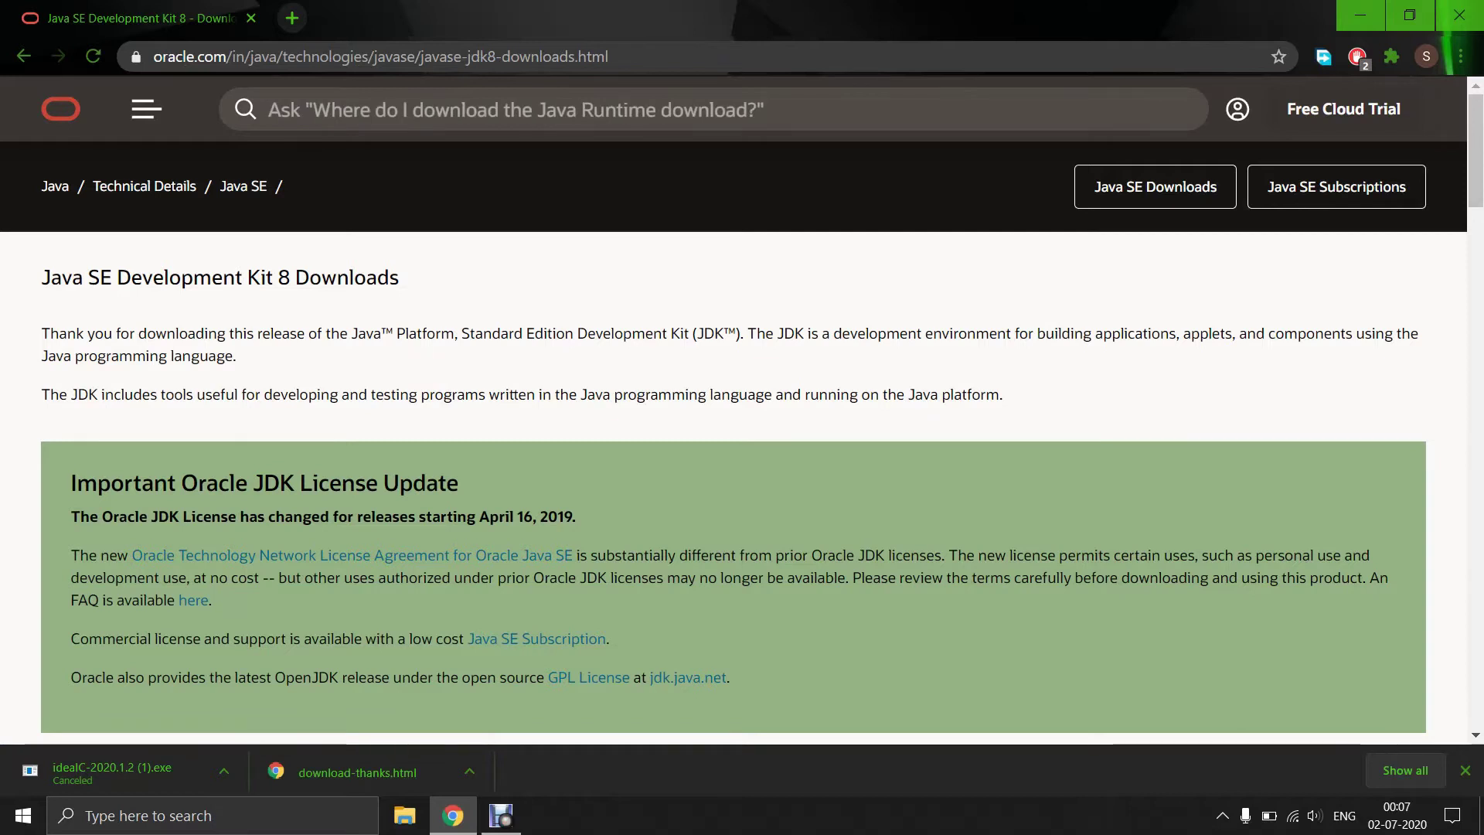
{"action": "left_click", "coordinate": [1154, 186]}
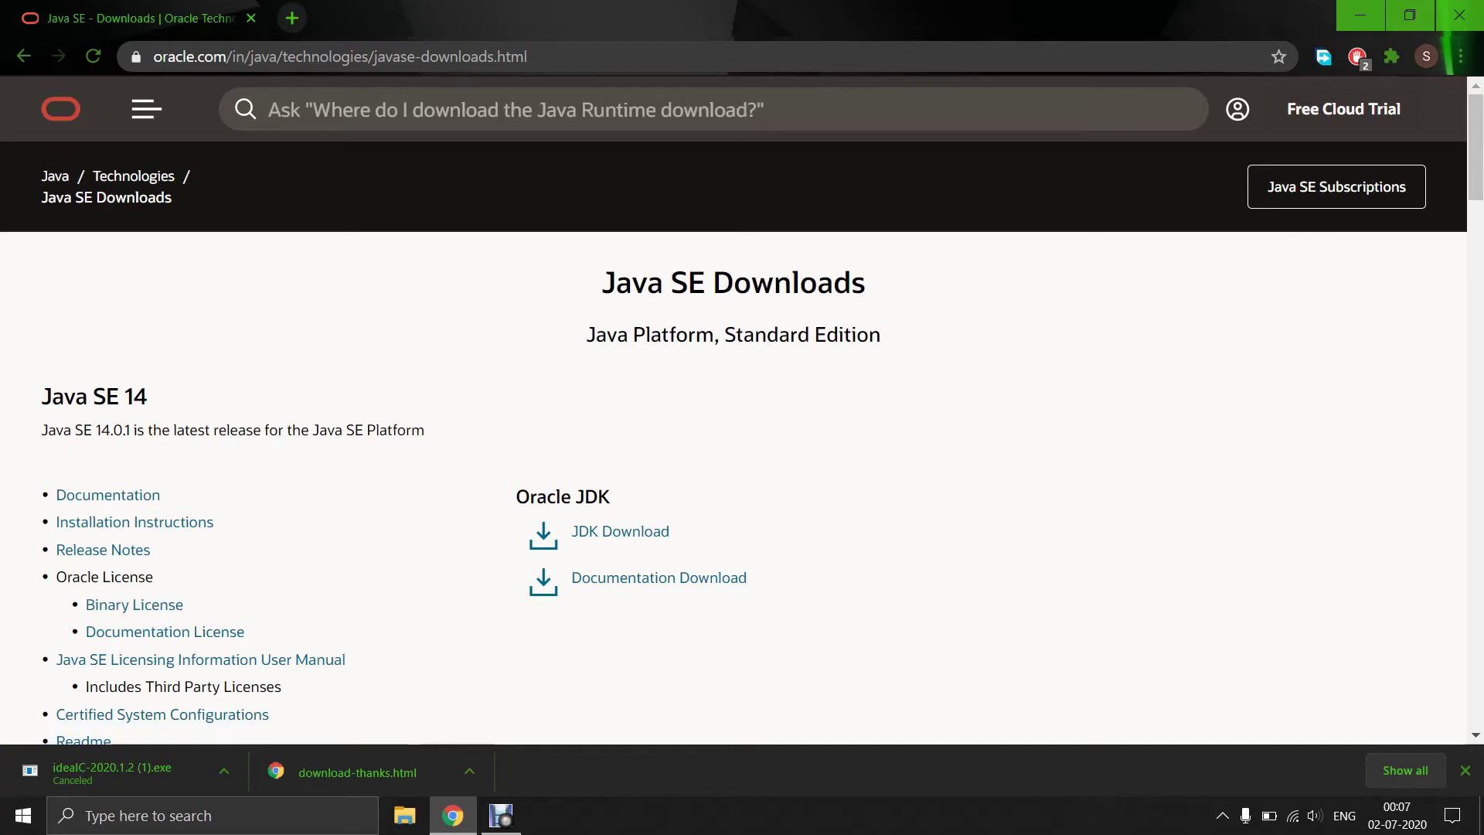
{"action": "left_click", "coordinate": [620, 531]}
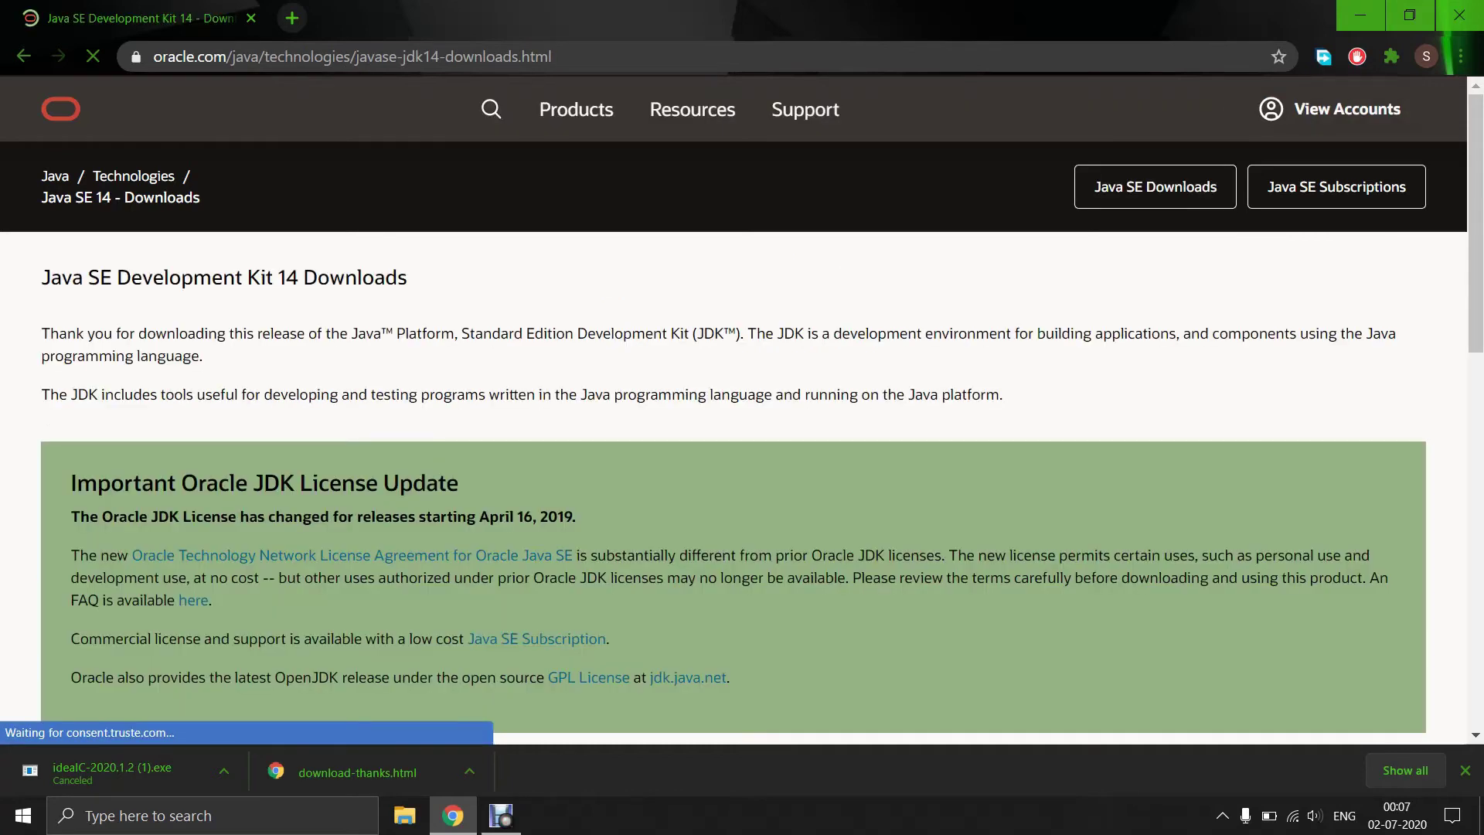
Accept the Oracle license, start downloading jdk-14.0.1_windows-x64_bin.exe into Downloads, and cancel that download.
{"action": "scroll", "coordinate": [742, 410], "scroll_direction": "down", "scroll_amount": 10}
{"action": "scroll", "coordinate": [742, 410], "scroll_direction": "down", "scroll_amount": 4}
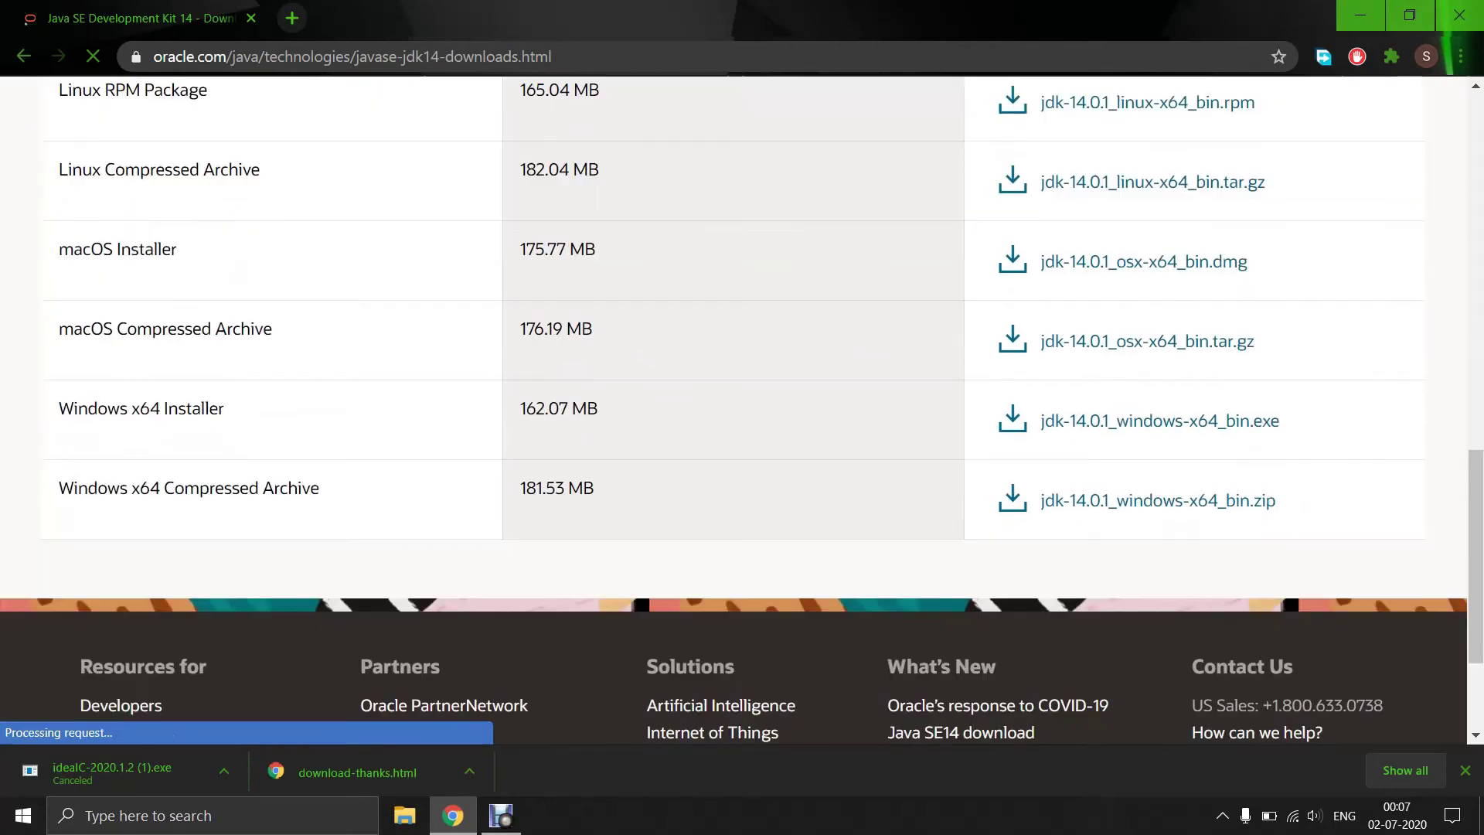
{"action": "scroll", "coordinate": [742, 410], "scroll_direction": "up", "scroll_amount": 2}
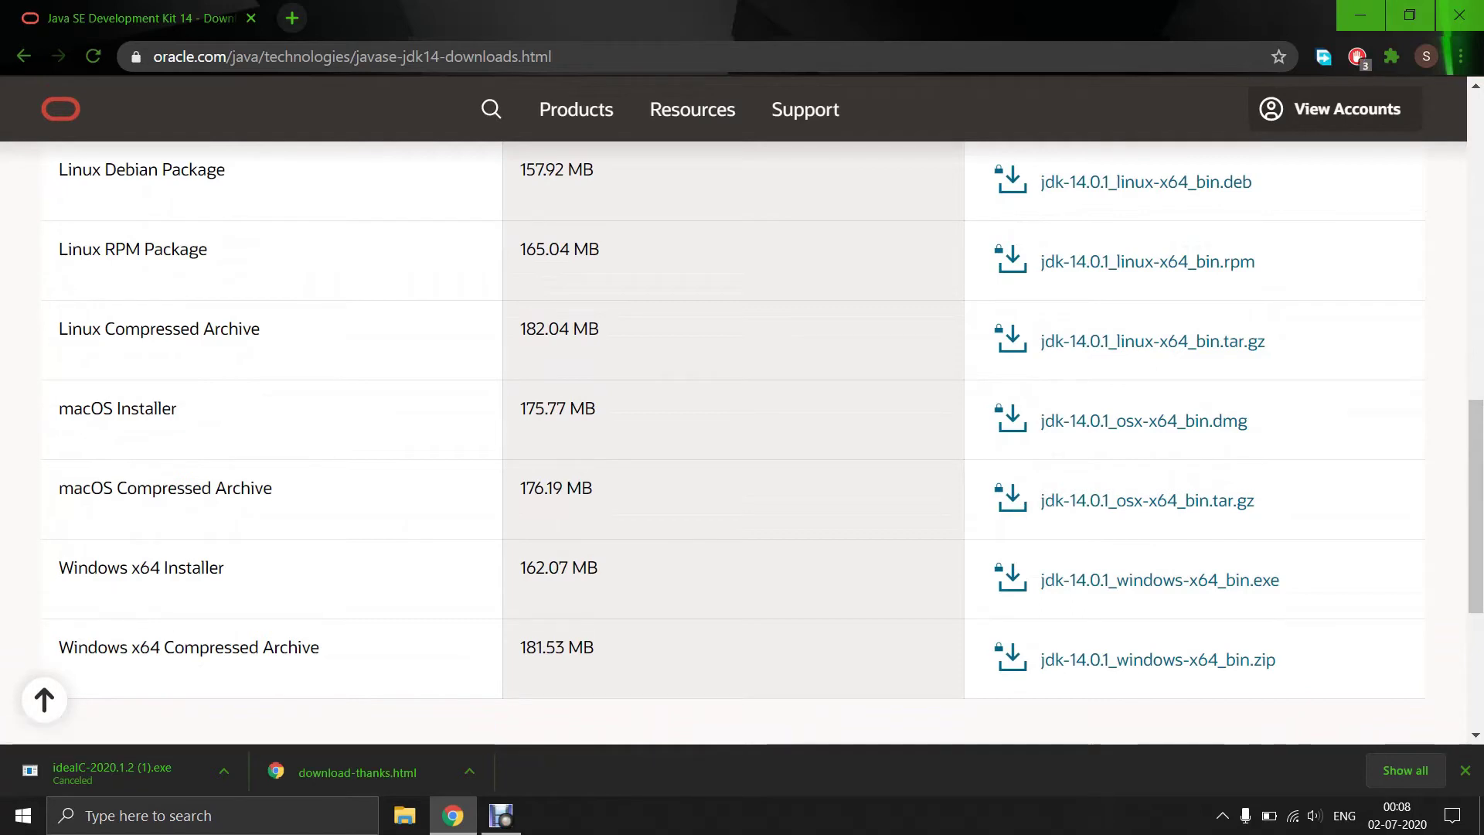
{"action": "left_click", "coordinate": [1159, 580]}
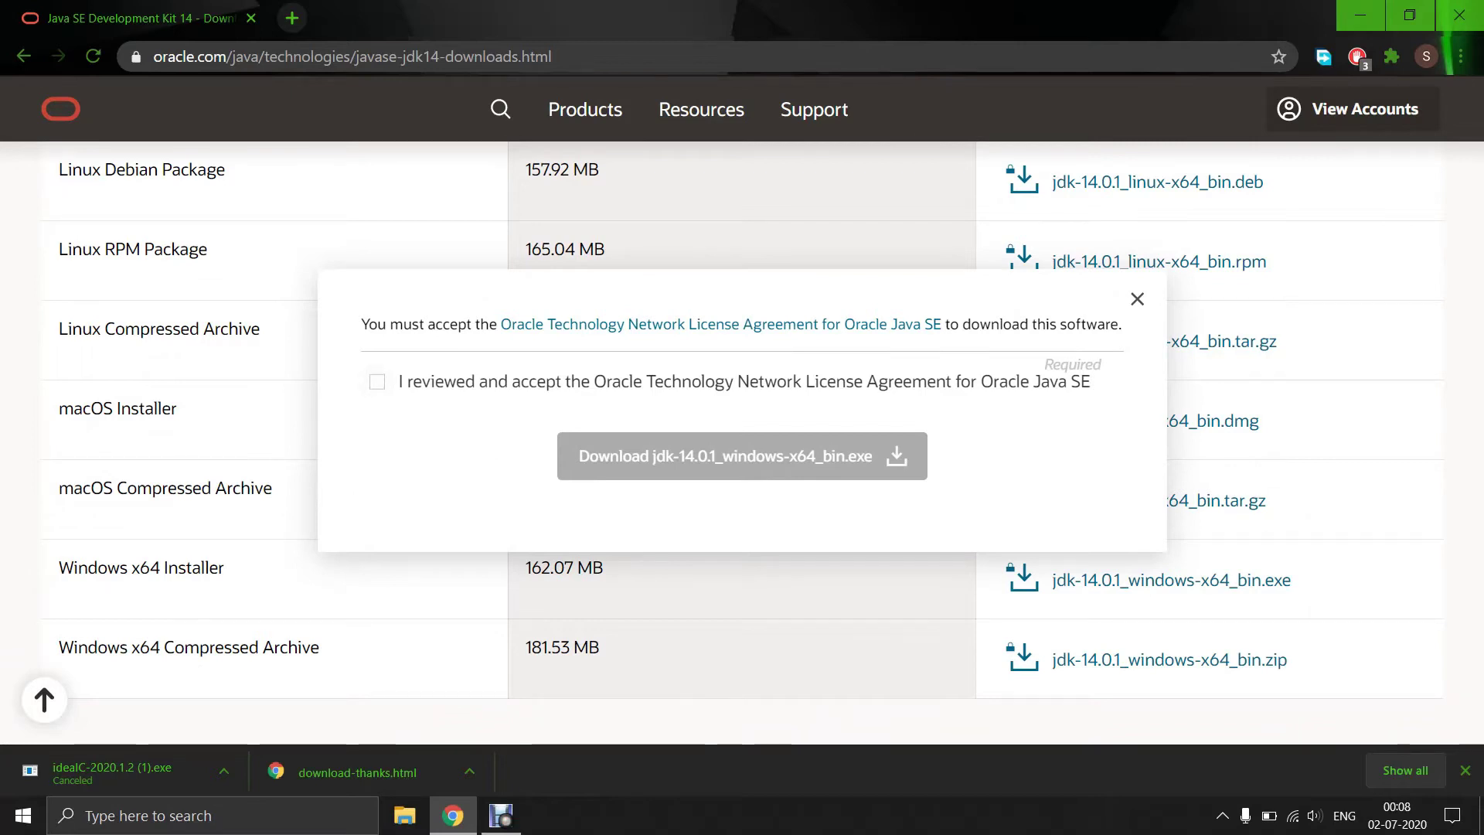
{"action": "left_click", "coordinate": [377, 381]}
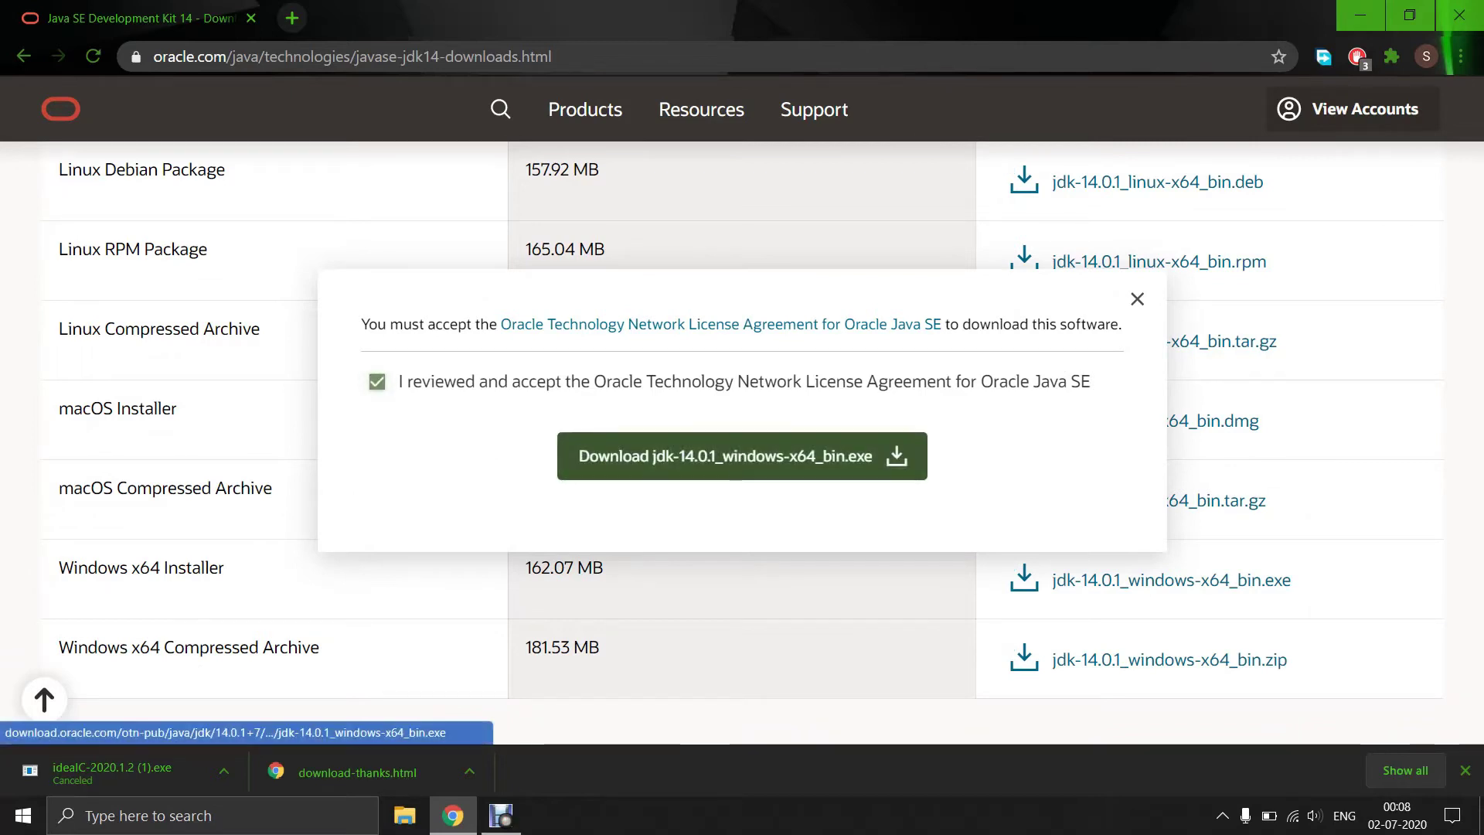
{"action": "left_click", "coordinate": [726, 456]}
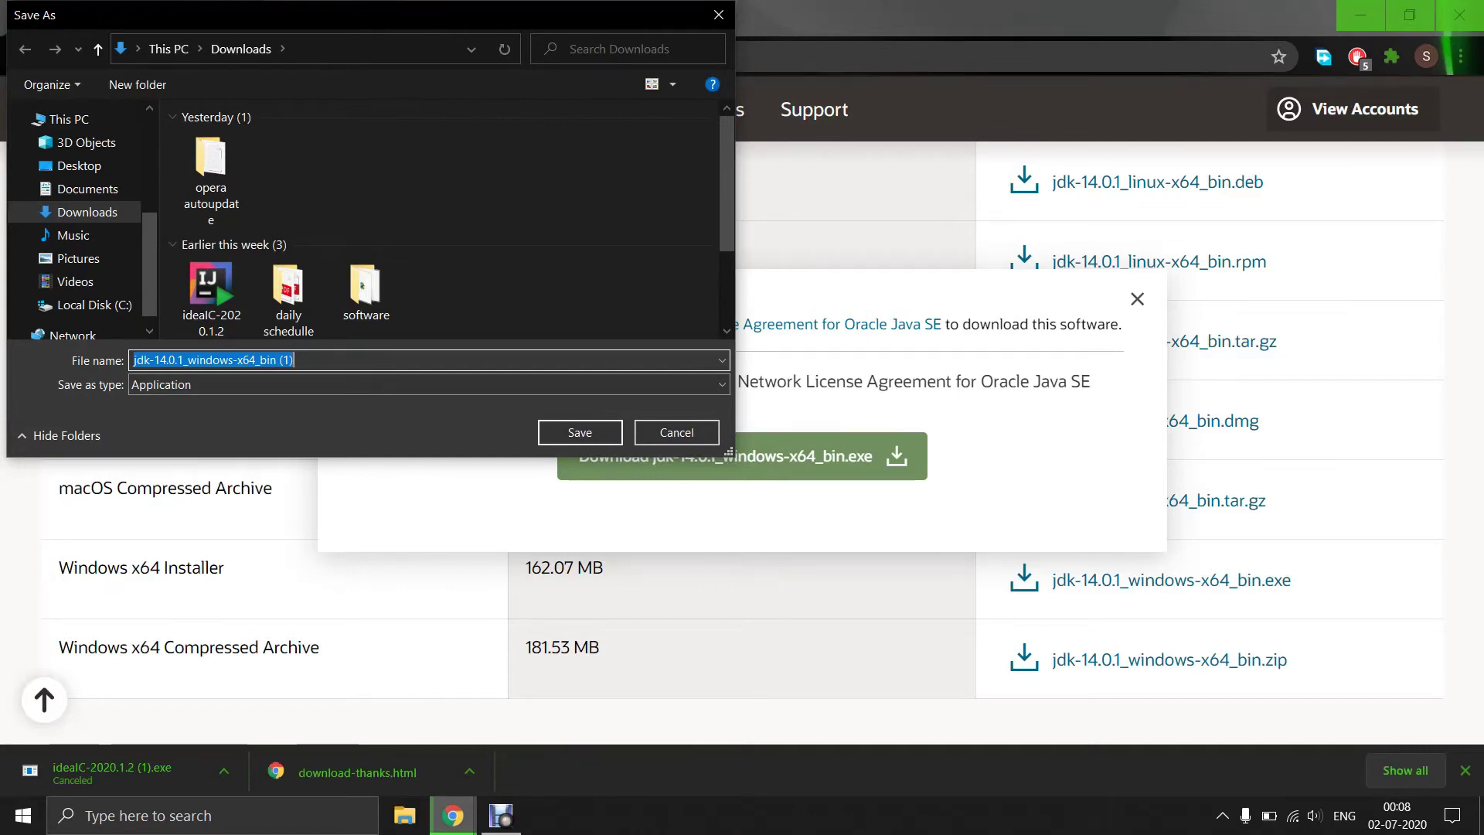
{"action": "key", "text": "Return"}
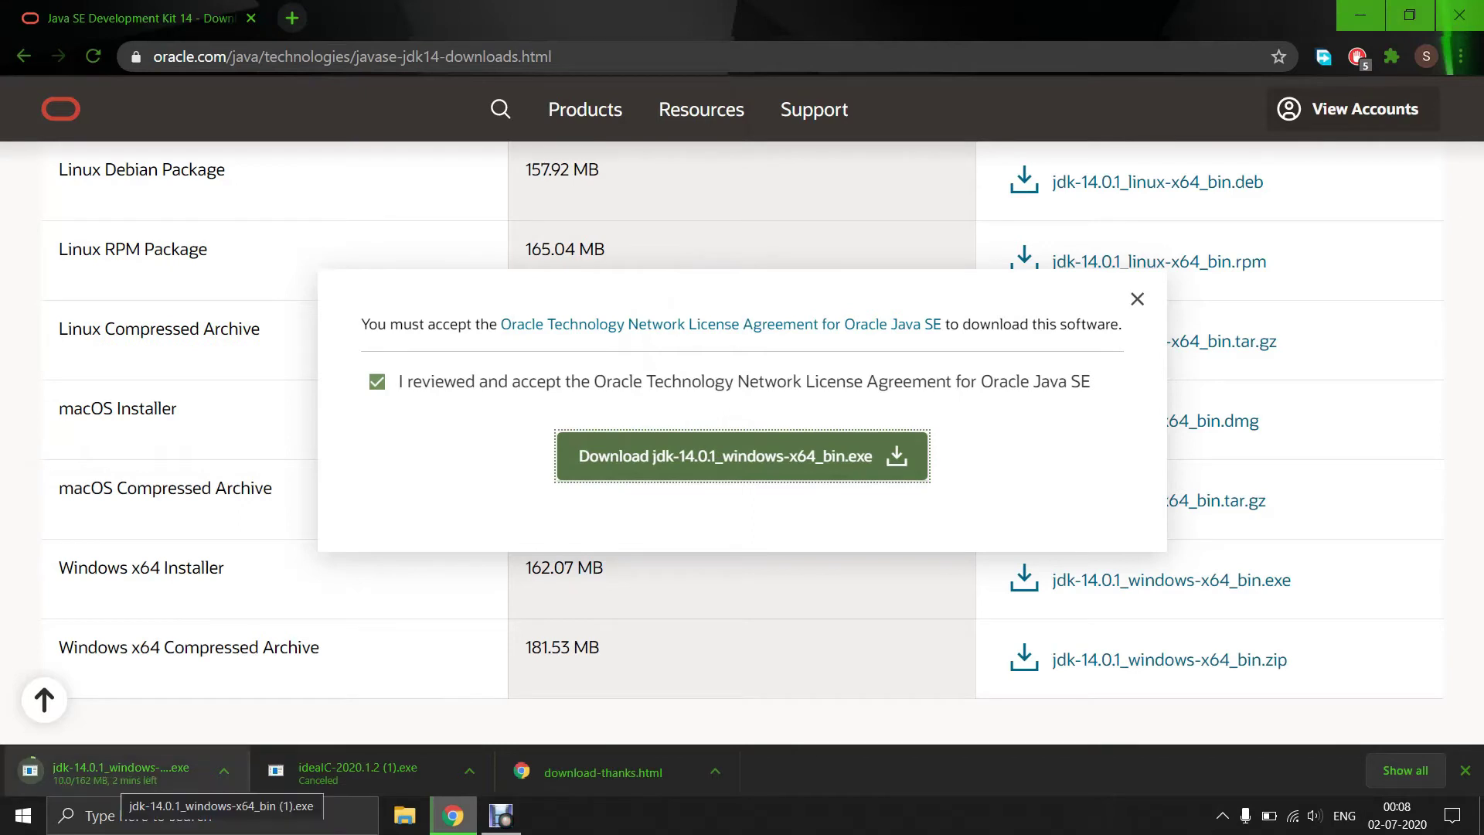
{"action": "right_click", "coordinate": [110, 776]}
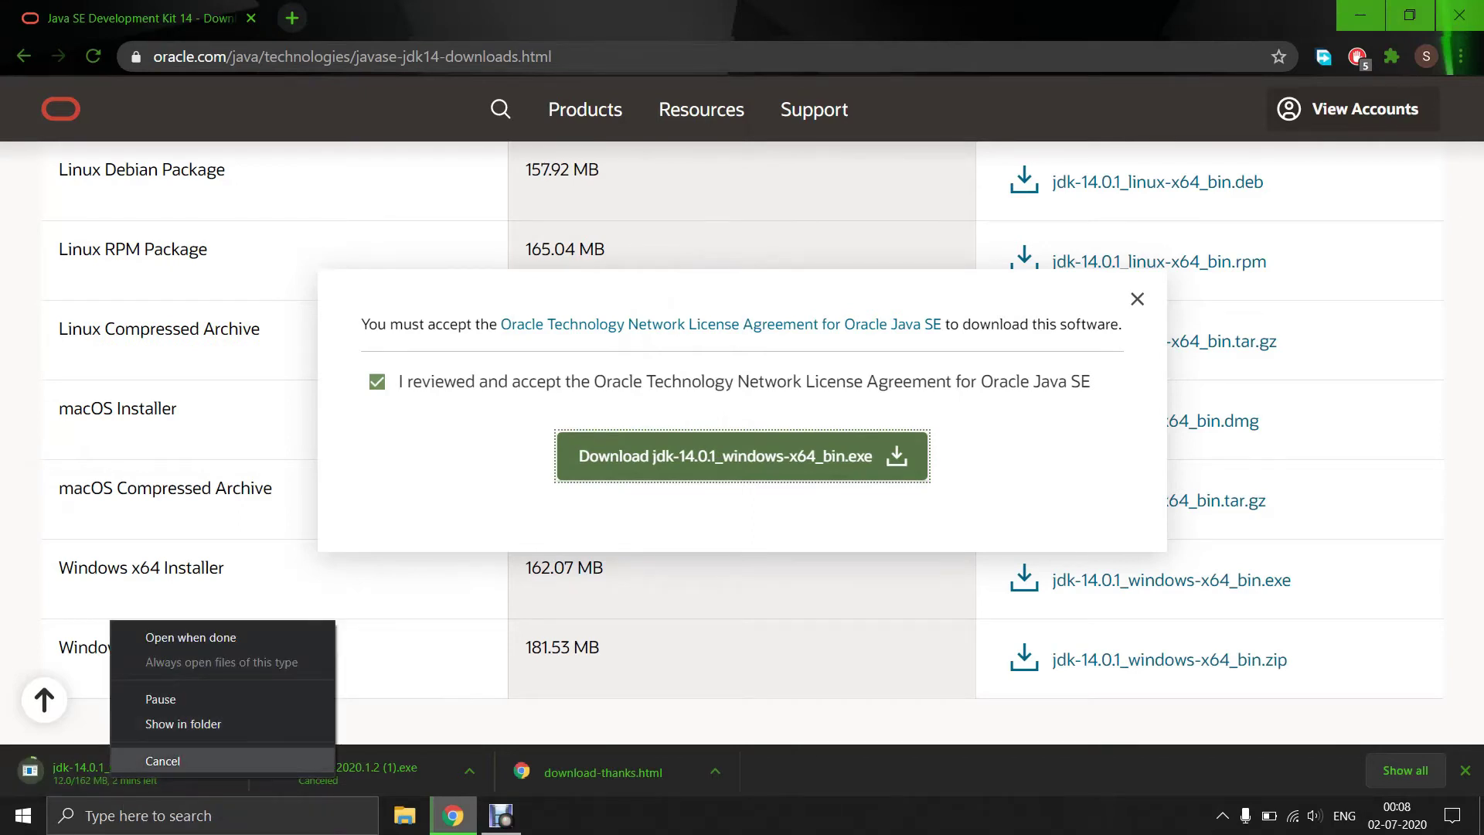
{"action": "left_click", "coordinate": [162, 760]}
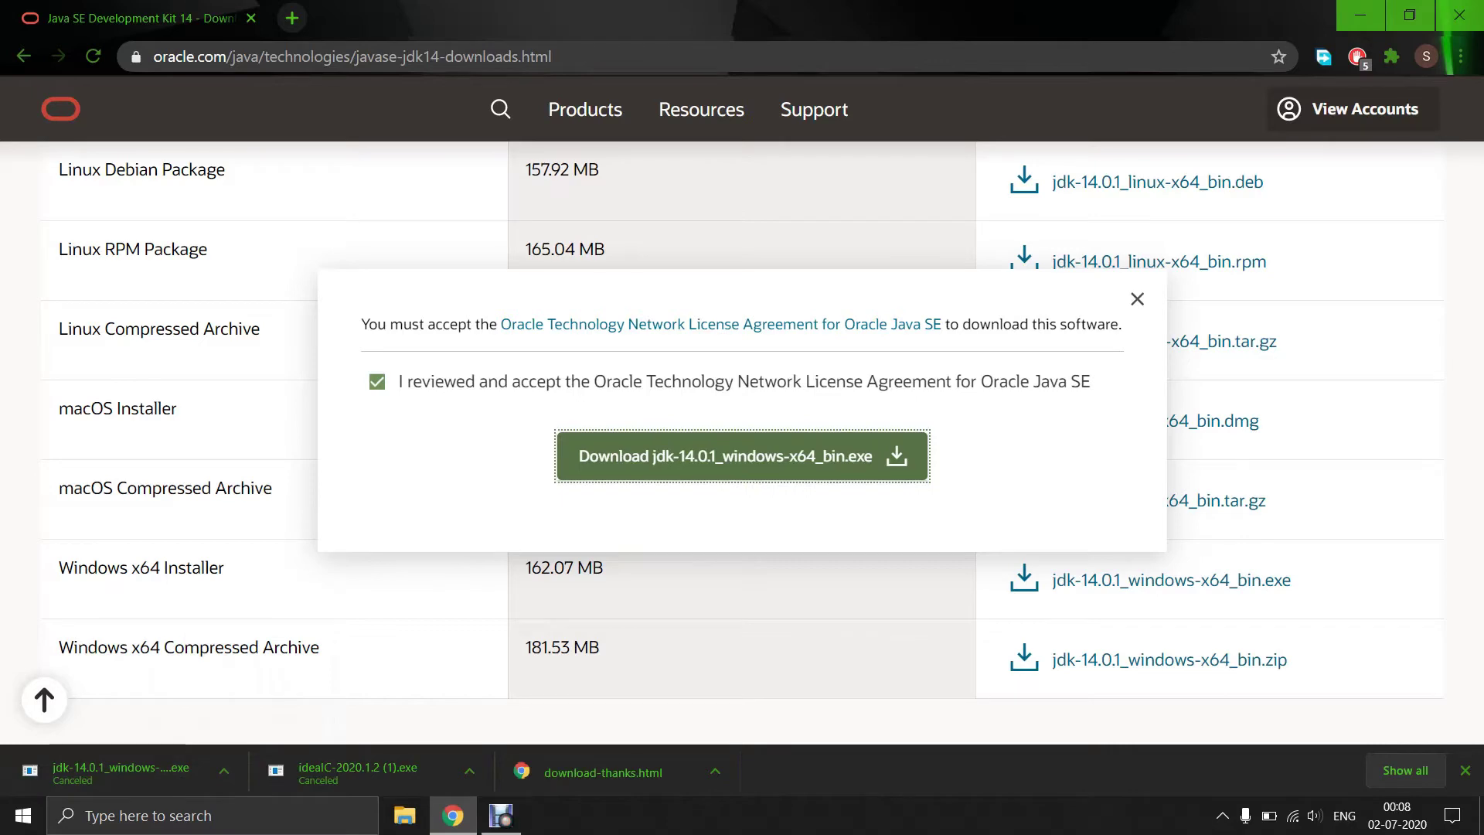
Close the browser, start the ideaIC-2020.1.2 installer from New folder on the desktop, and close the folder window.
{"action": "left_click", "coordinate": [1459, 16]}
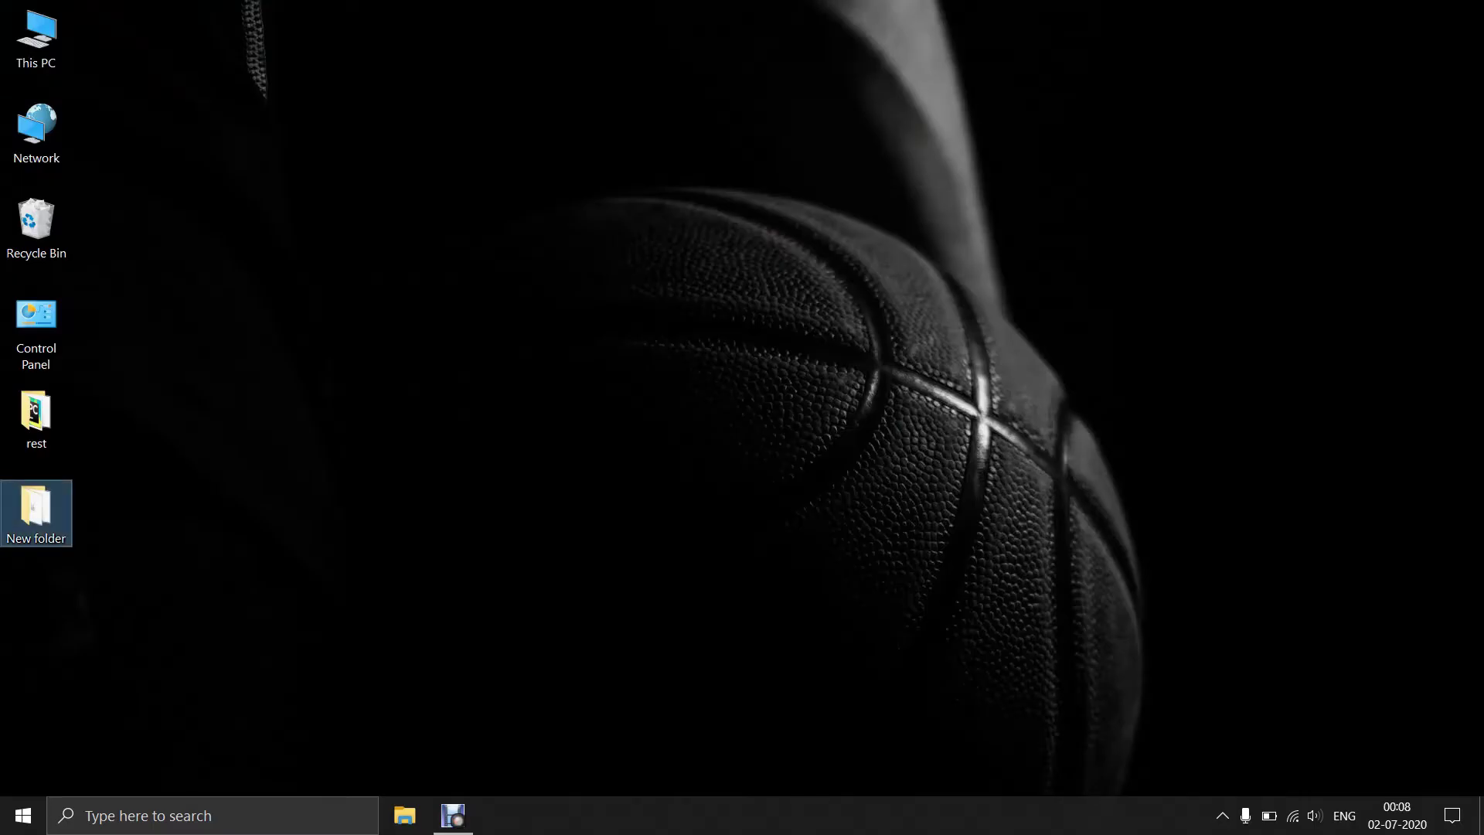
{"action": "key", "text": "Return"}
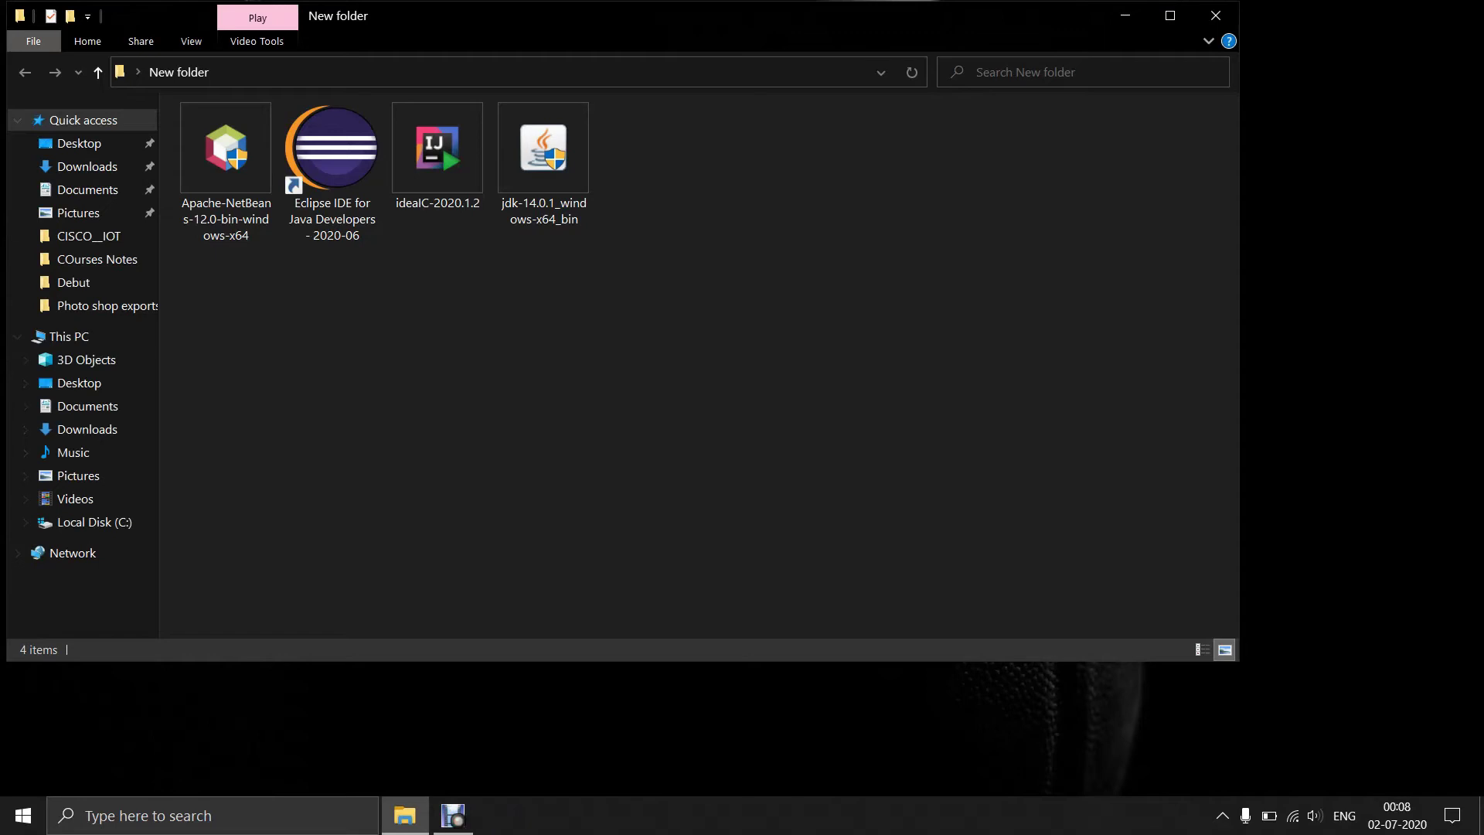
{"action": "mouse_move", "coordinate": [543, 155]}
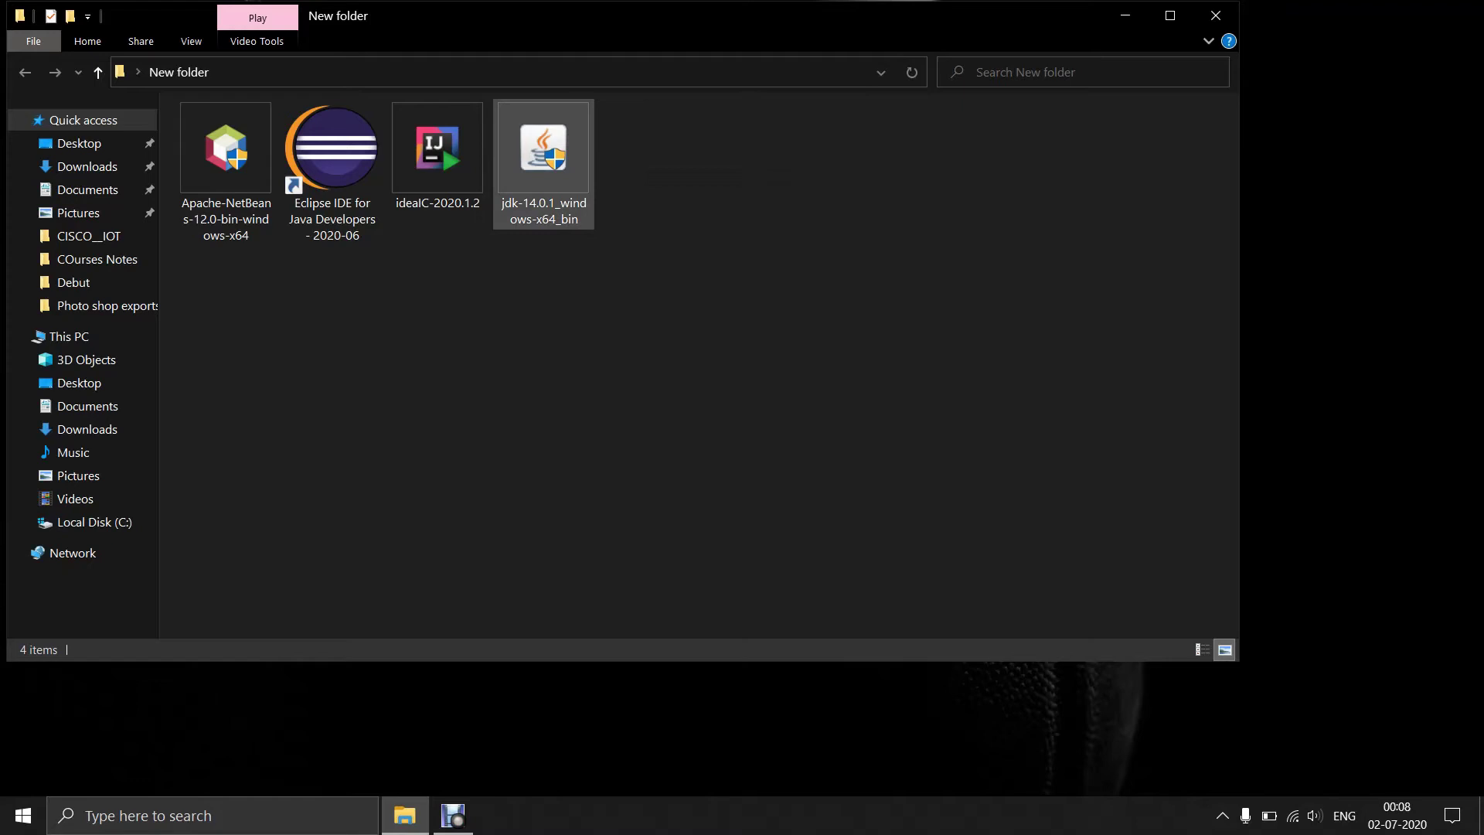
{"action": "mouse_move", "coordinate": [552, 182]}
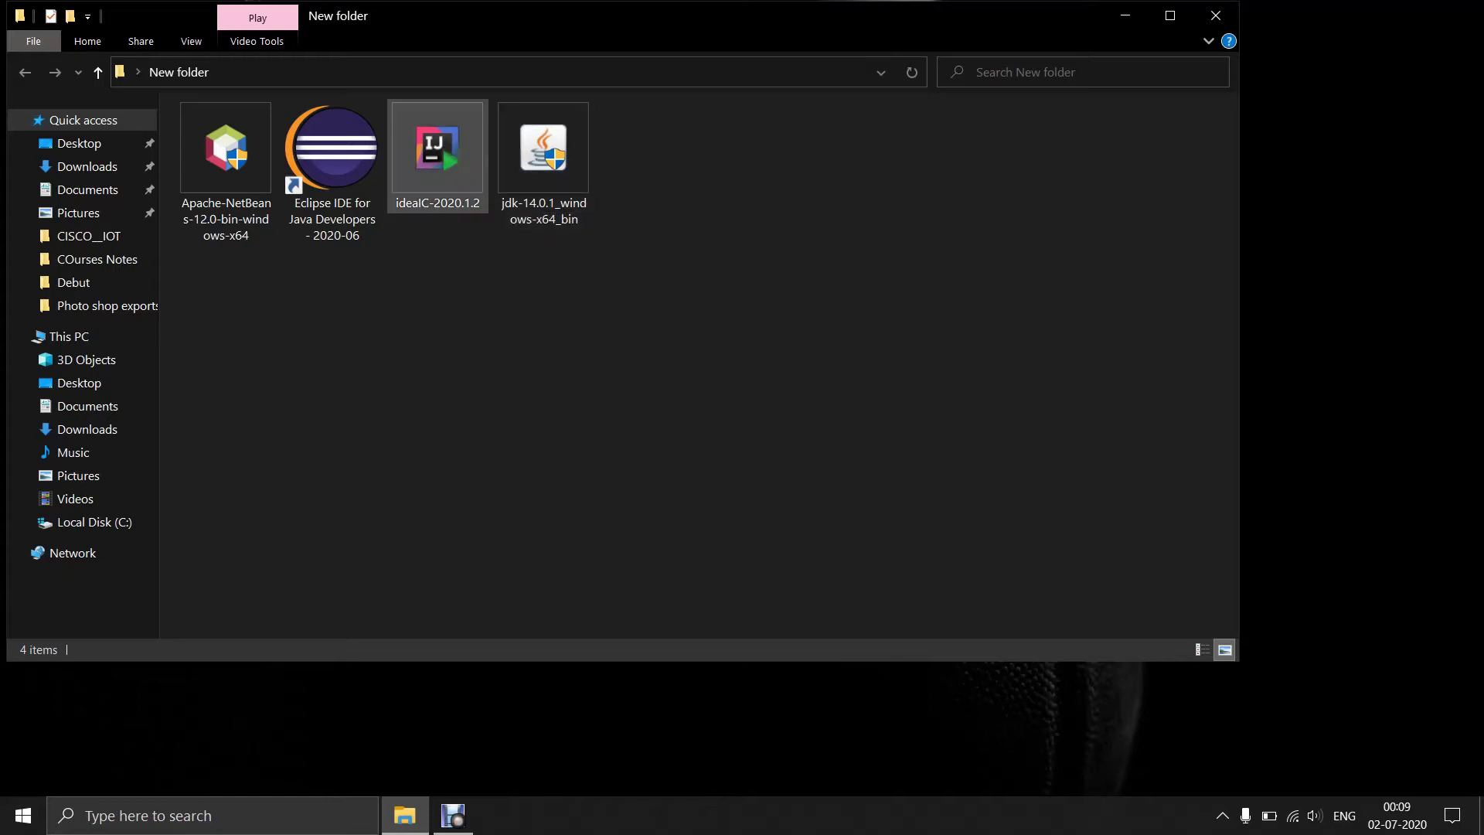
{"action": "left_click", "coordinate": [437, 154]}
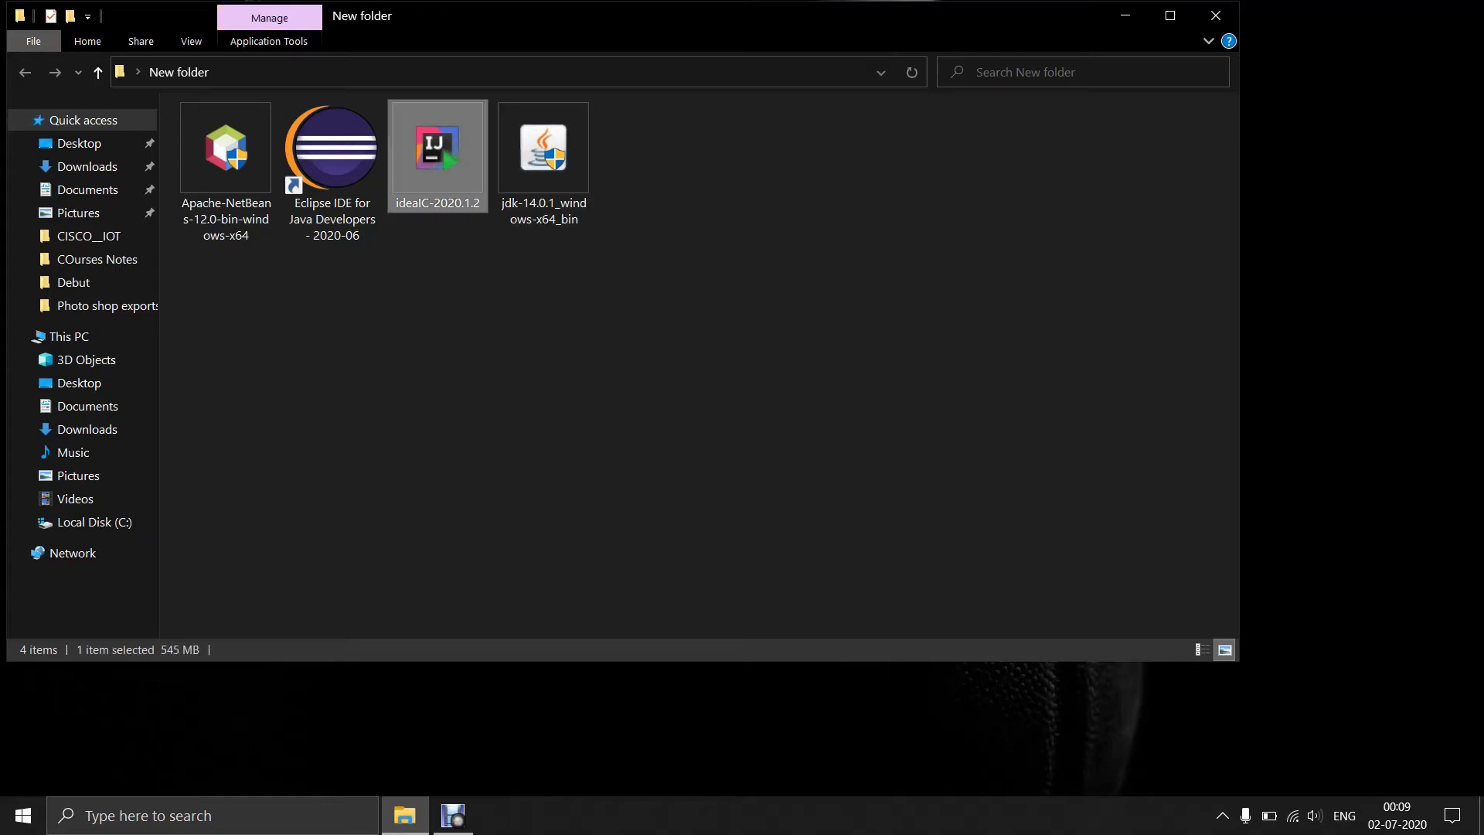
{"action": "double_click", "coordinate": [437, 155]}
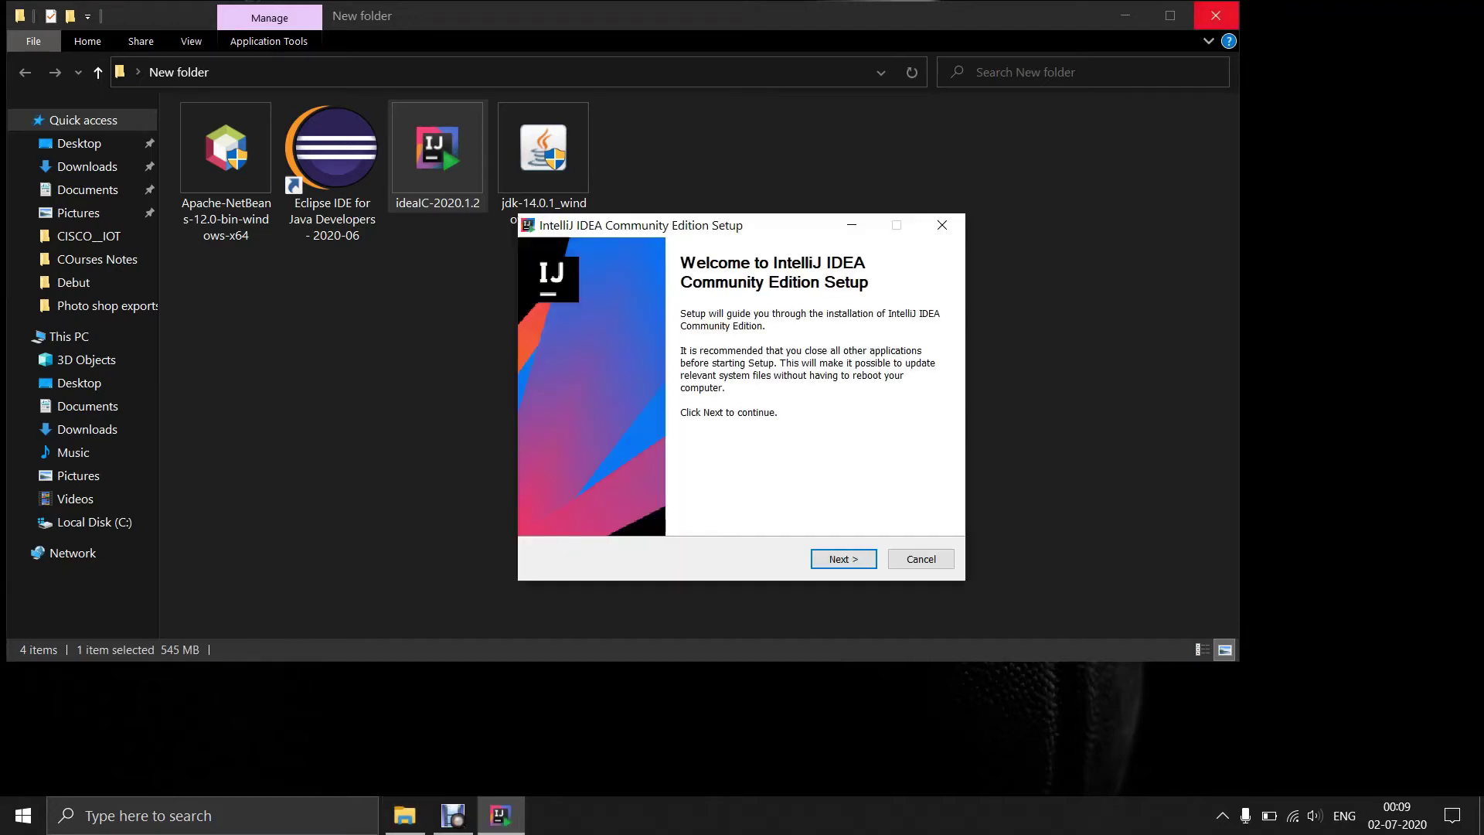
{"action": "left_click", "coordinate": [1215, 15]}
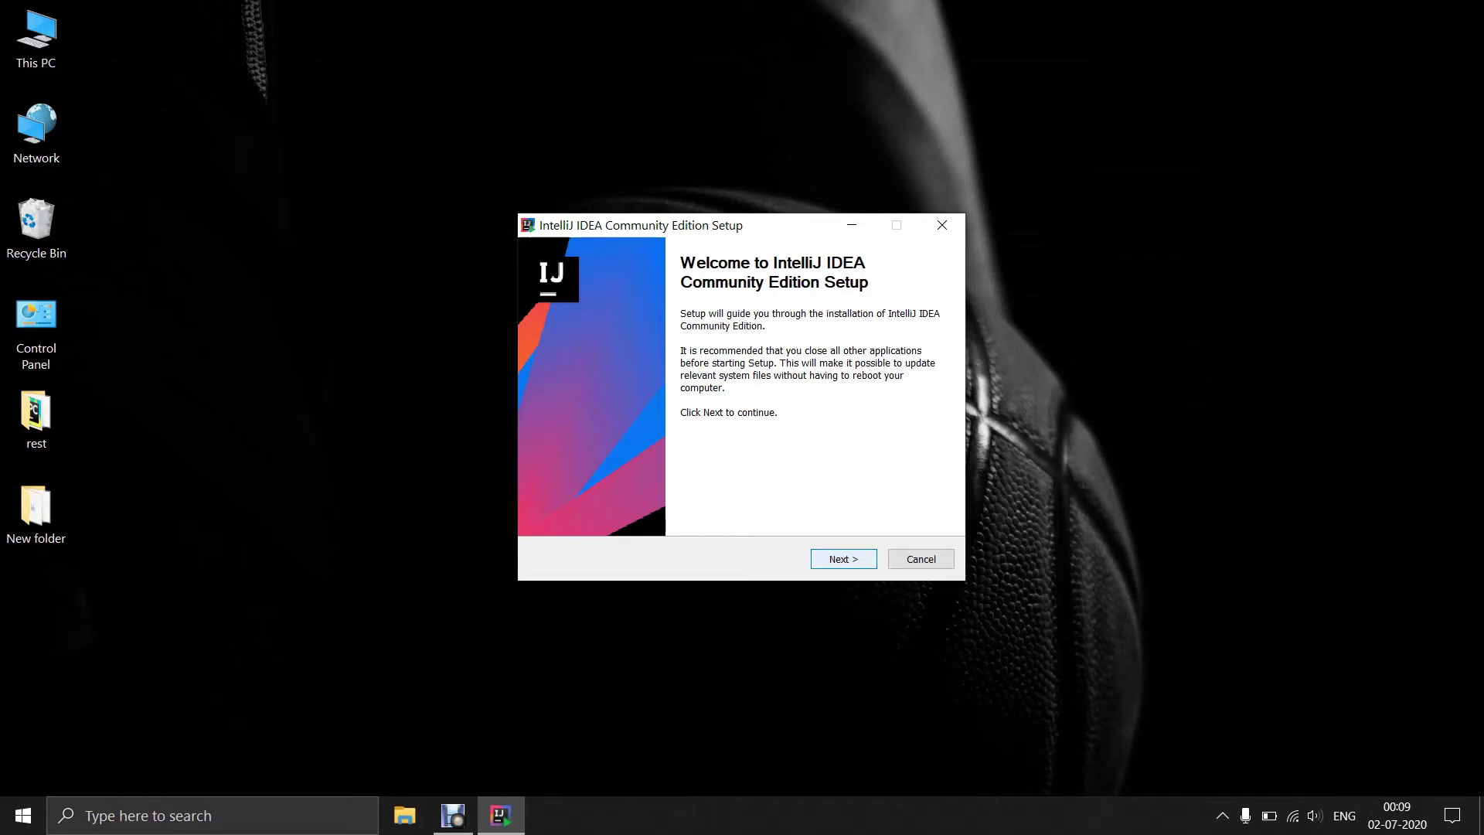
Install into the default folder with the 64-bit desktop shortcut, "Open Folder as Project", .java association, launchers in PATH and the JetBrains Start Menu folder.
{"action": "left_click", "coordinate": [843, 559]}
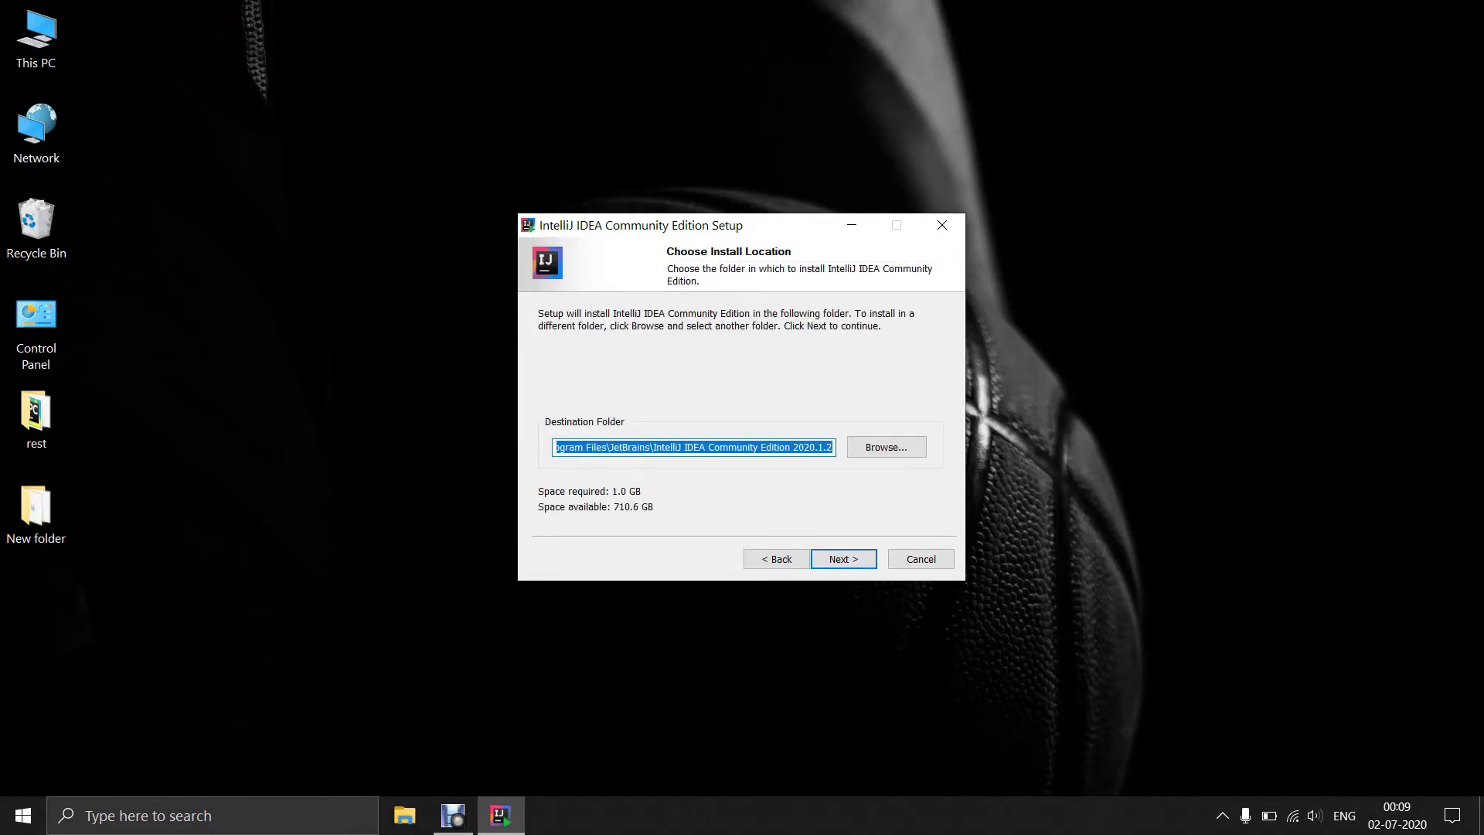
{"action": "left_click", "coordinate": [844, 558]}
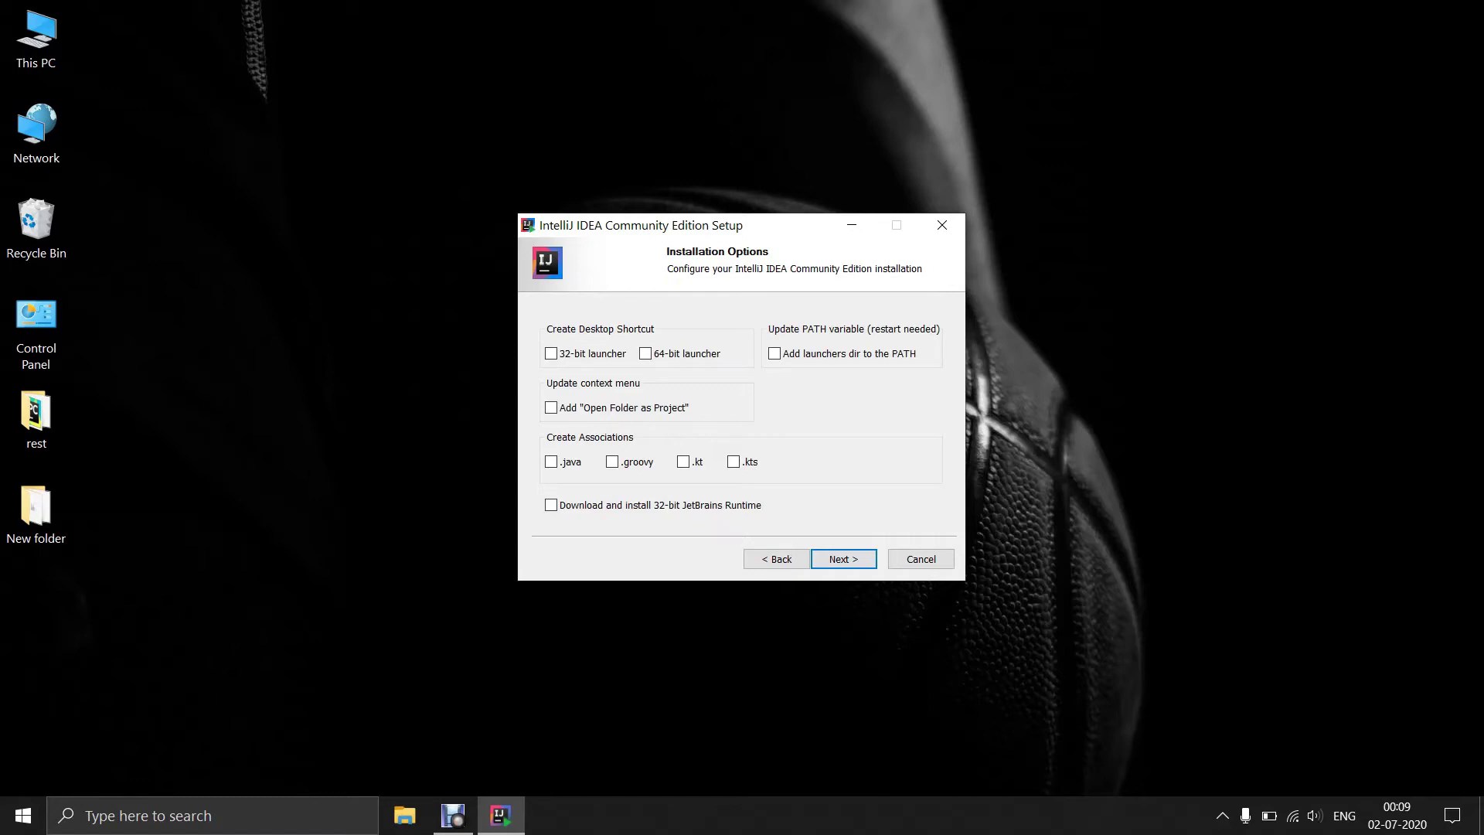
{"action": "left_click", "coordinate": [646, 353]}
{"action": "left_click", "coordinate": [551, 408]}
{"action": "left_click", "coordinate": [551, 461]}
{"action": "left_click", "coordinate": [774, 353]}
{"action": "left_click", "coordinate": [843, 559]}
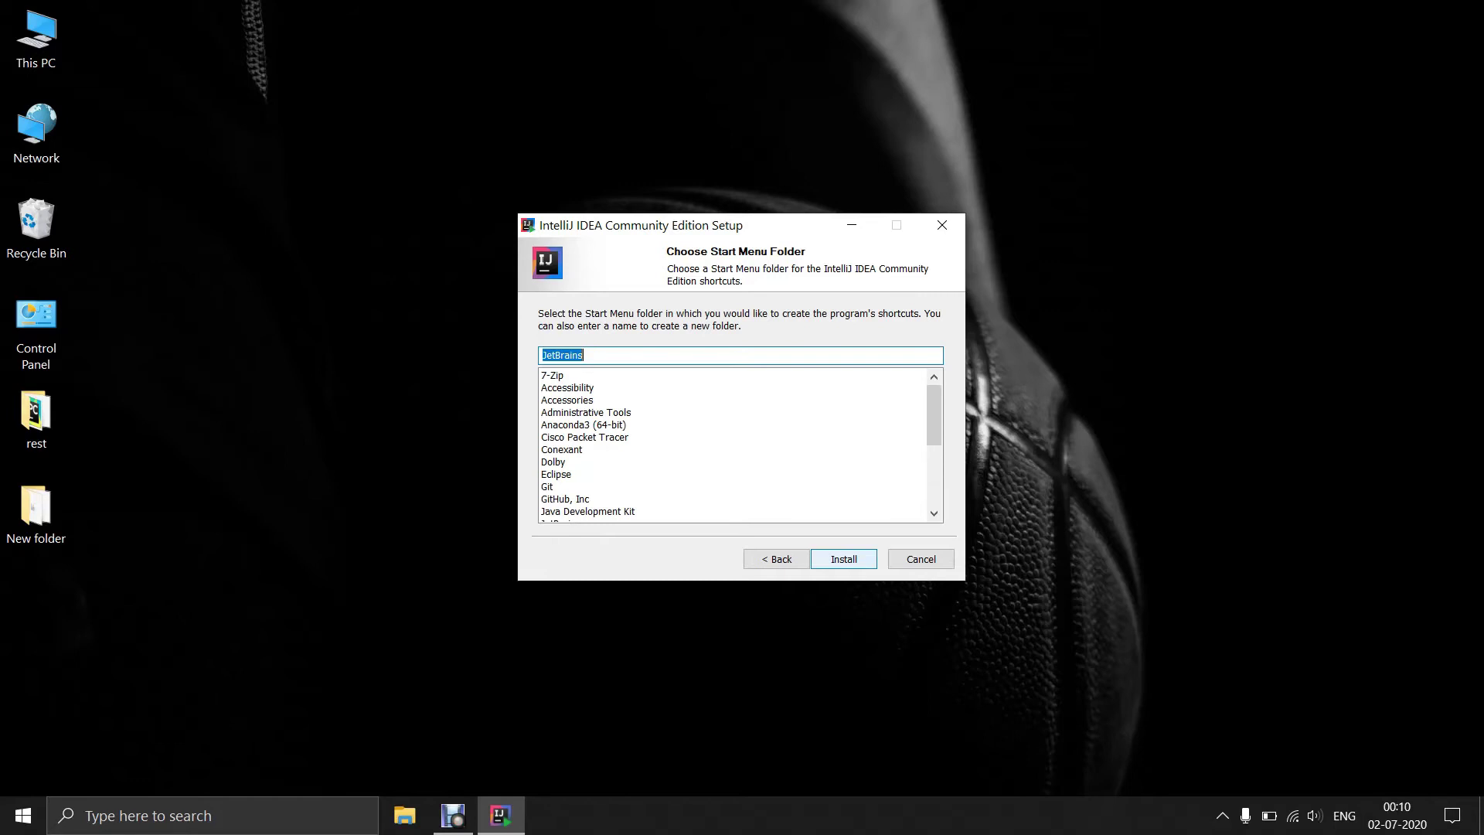
{"action": "left_click", "coordinate": [843, 559]}
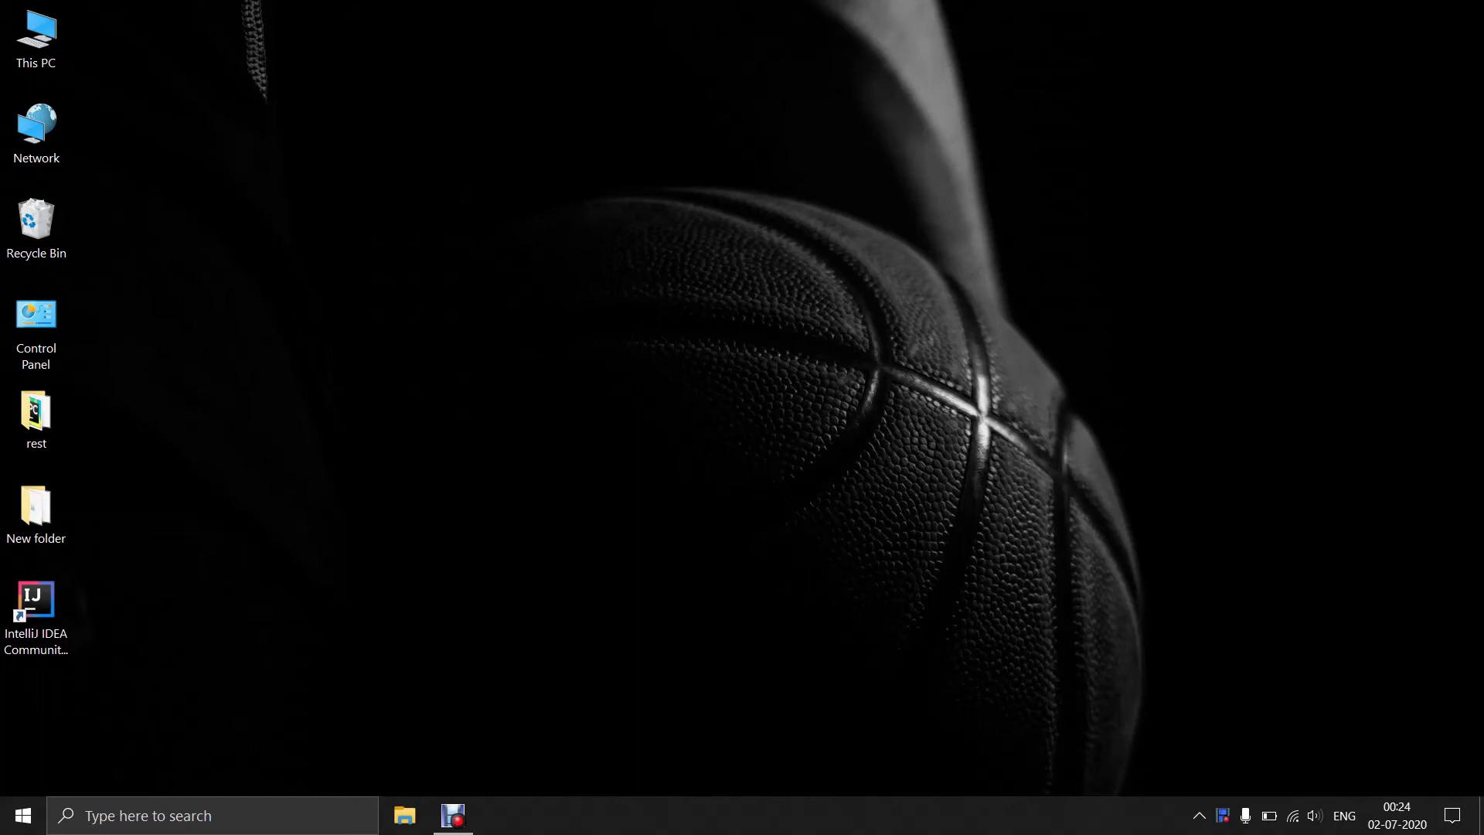
Launch IntelliJ IDEA from its desktop shortcut without importing settings, and accept the Darcula theme to continue to the default plugins.
{"action": "left_click", "coordinate": [36, 599]}
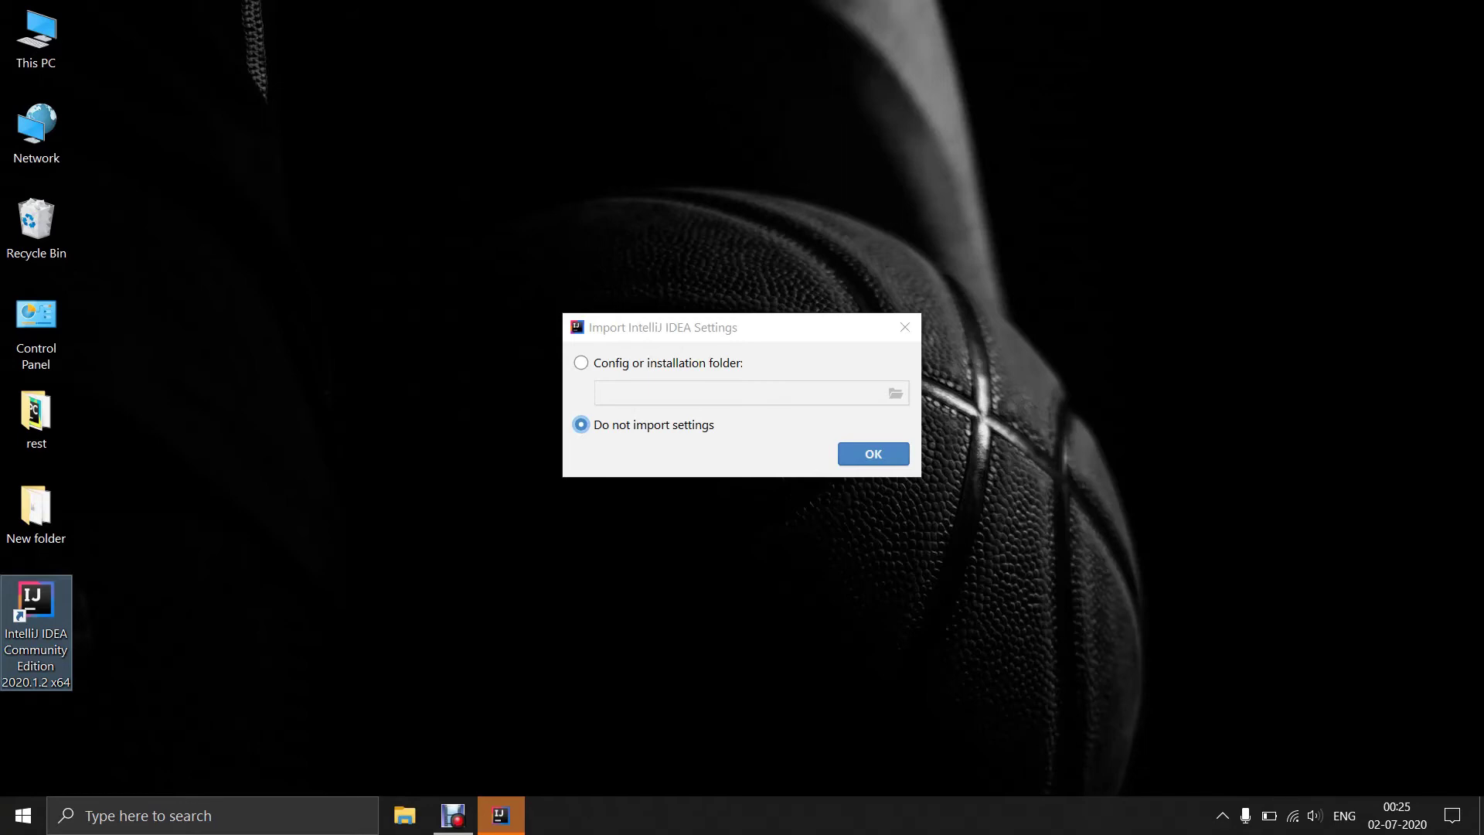
{"action": "key", "text": "Return"}
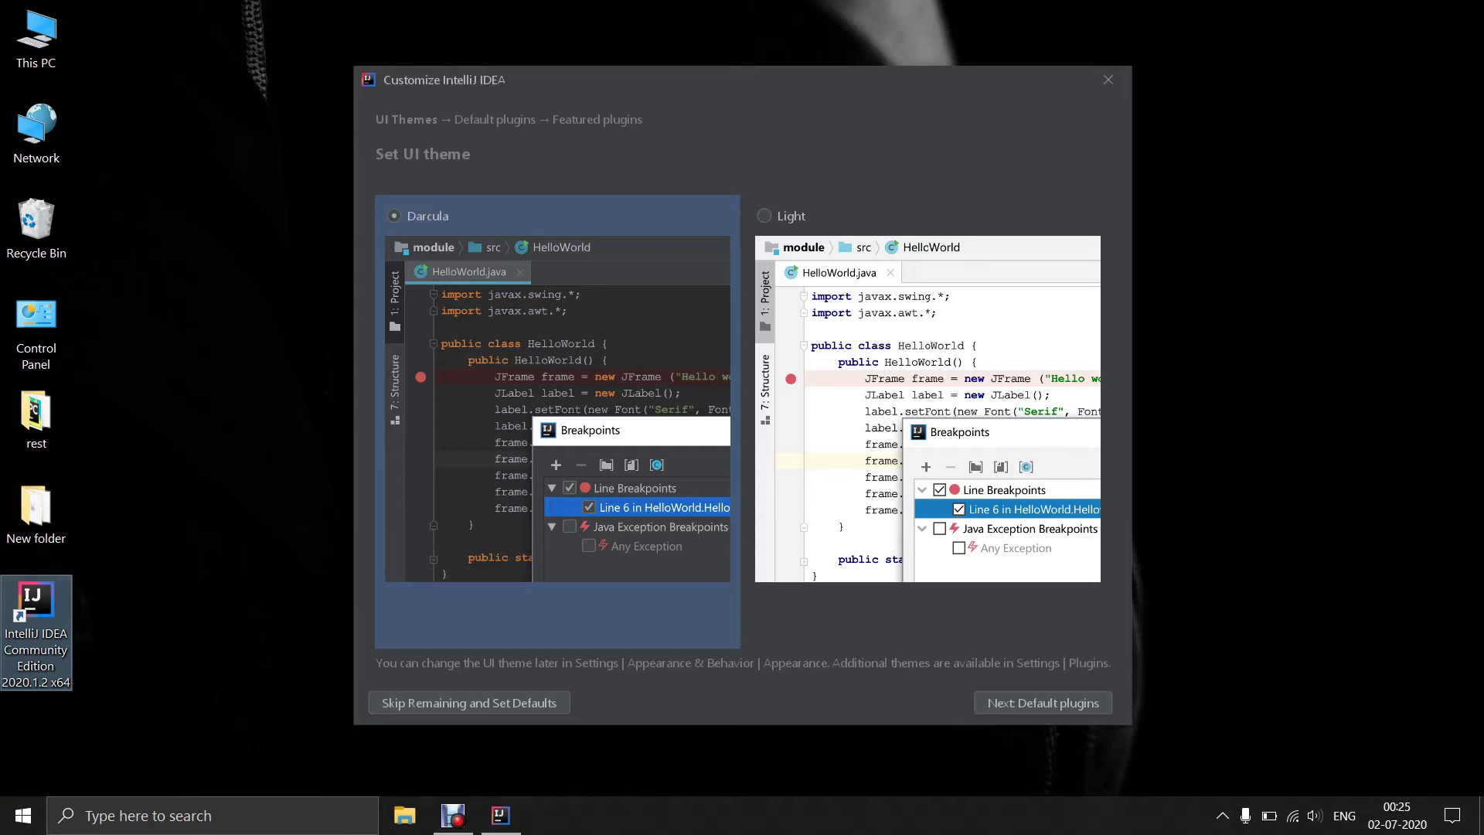
{"action": "left_click", "coordinate": [1042, 702]}
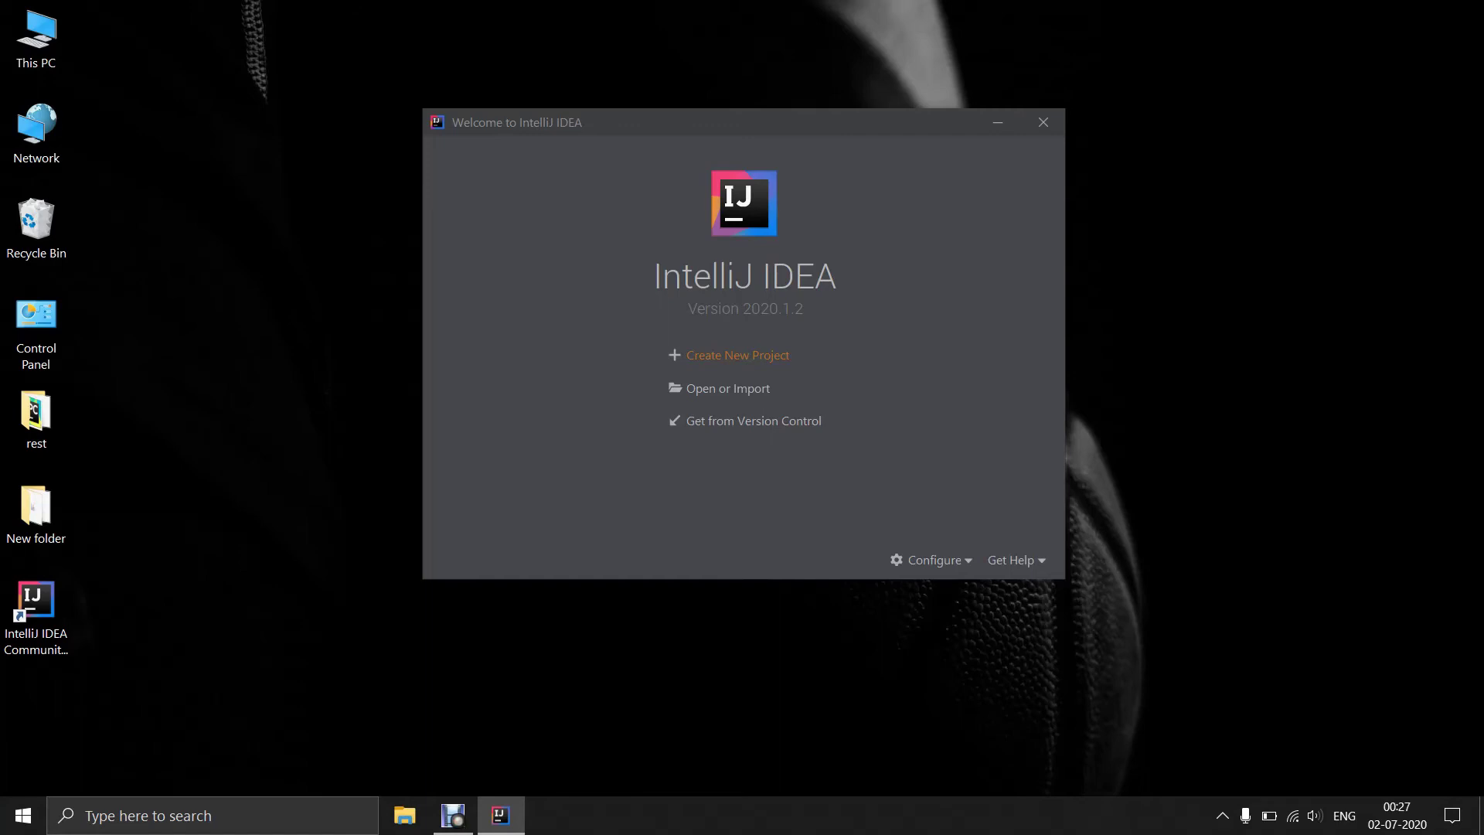
Create a Java project named hello with SDK 14 from the Command Line App template, overwriting the existing project and module files, and dismiss the tip.
{"action": "key", "text": "Return"}
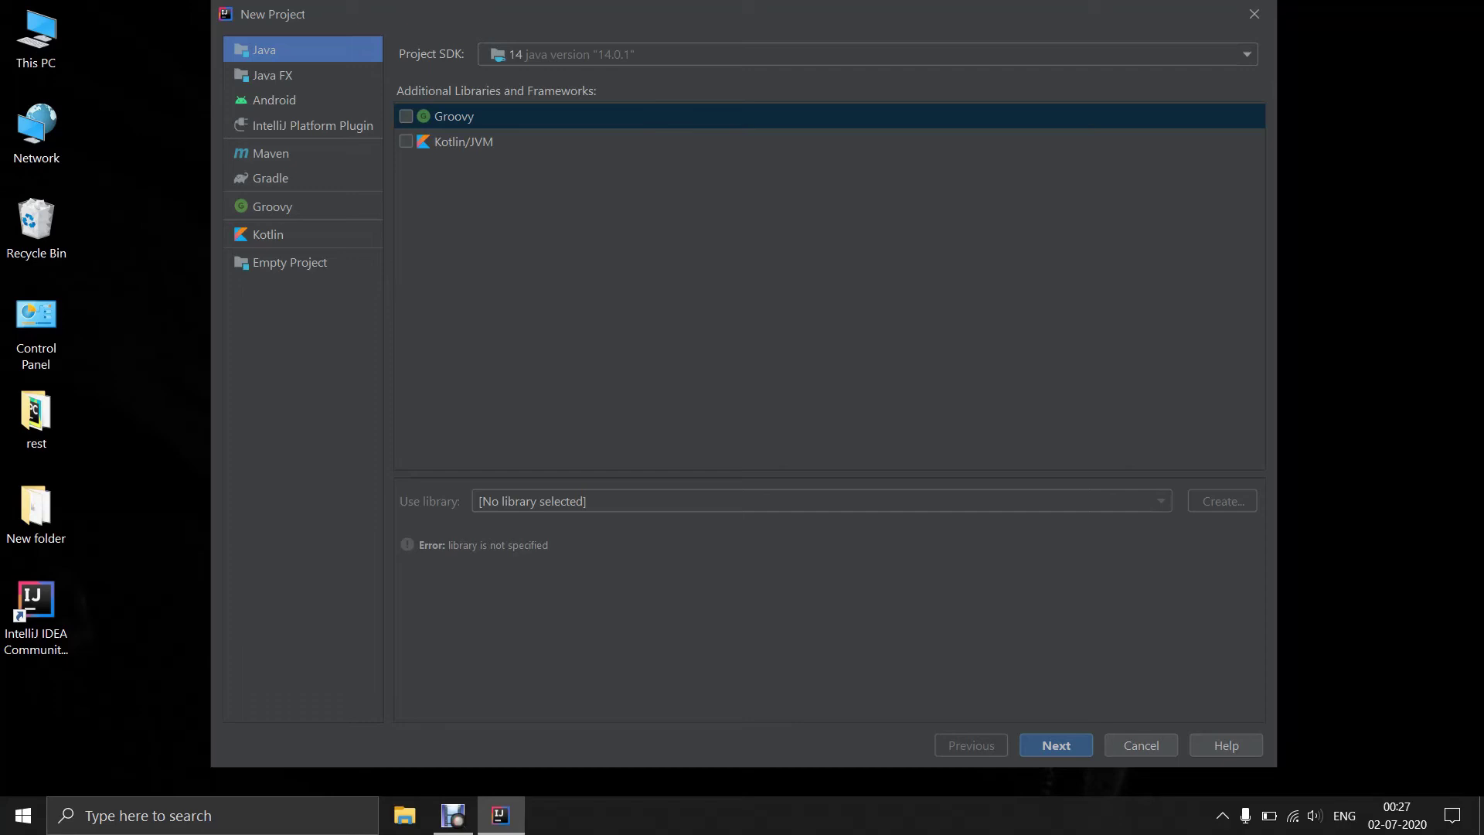
{"action": "key", "text": "Return"}
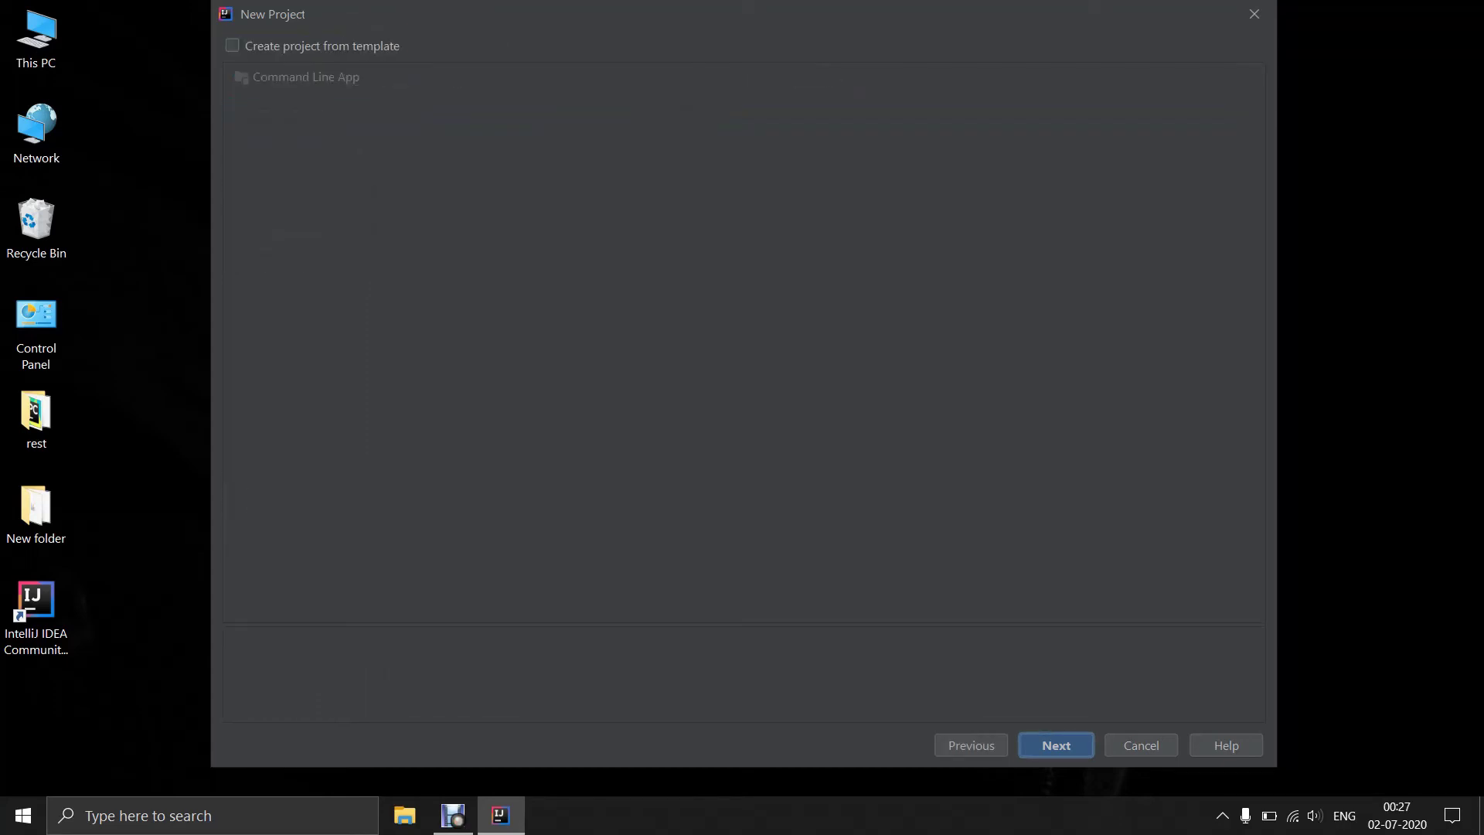
{"action": "left_click", "coordinate": [232, 45]}
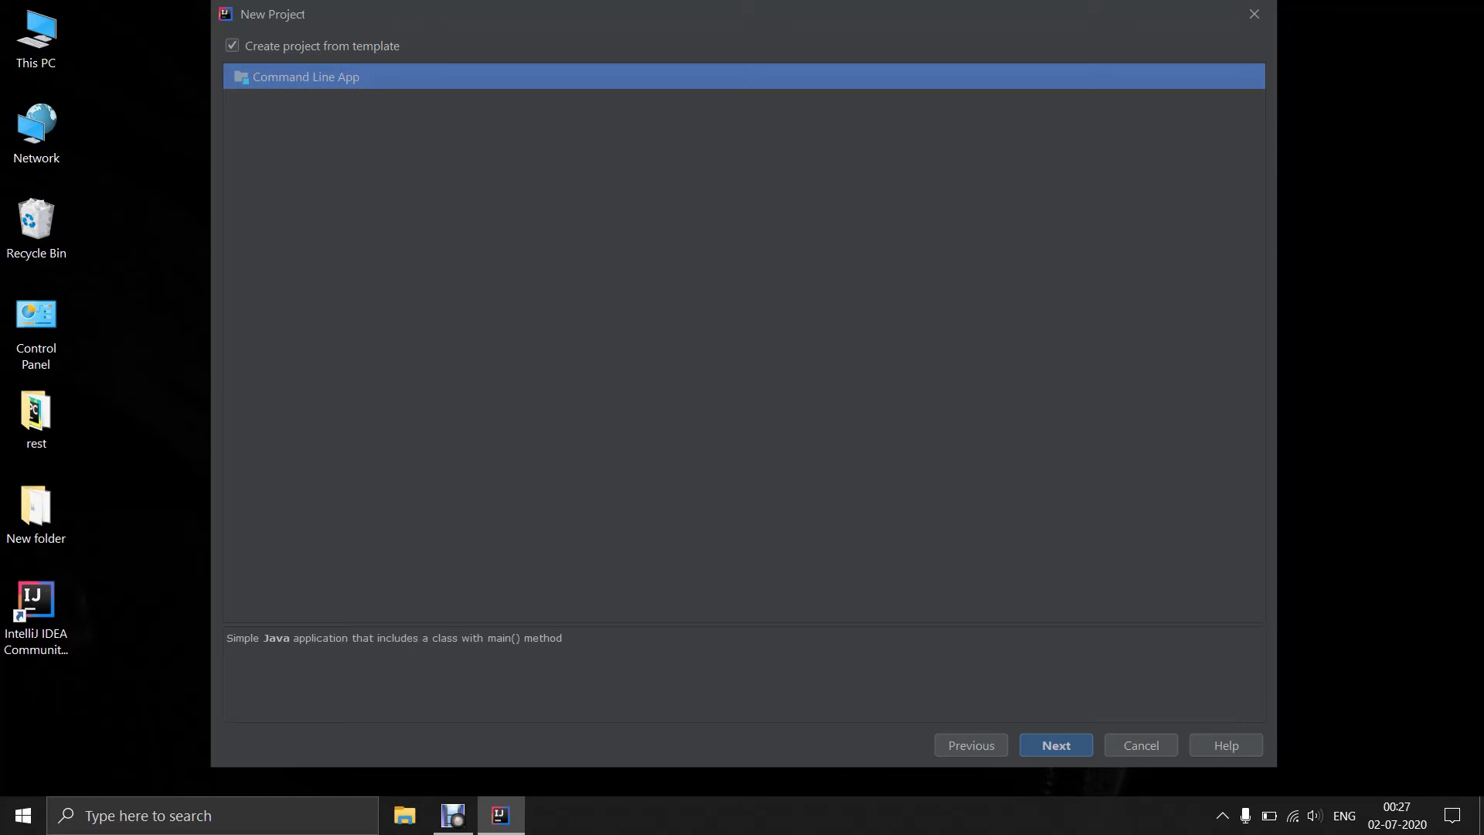
{"action": "key", "text": "Return"}
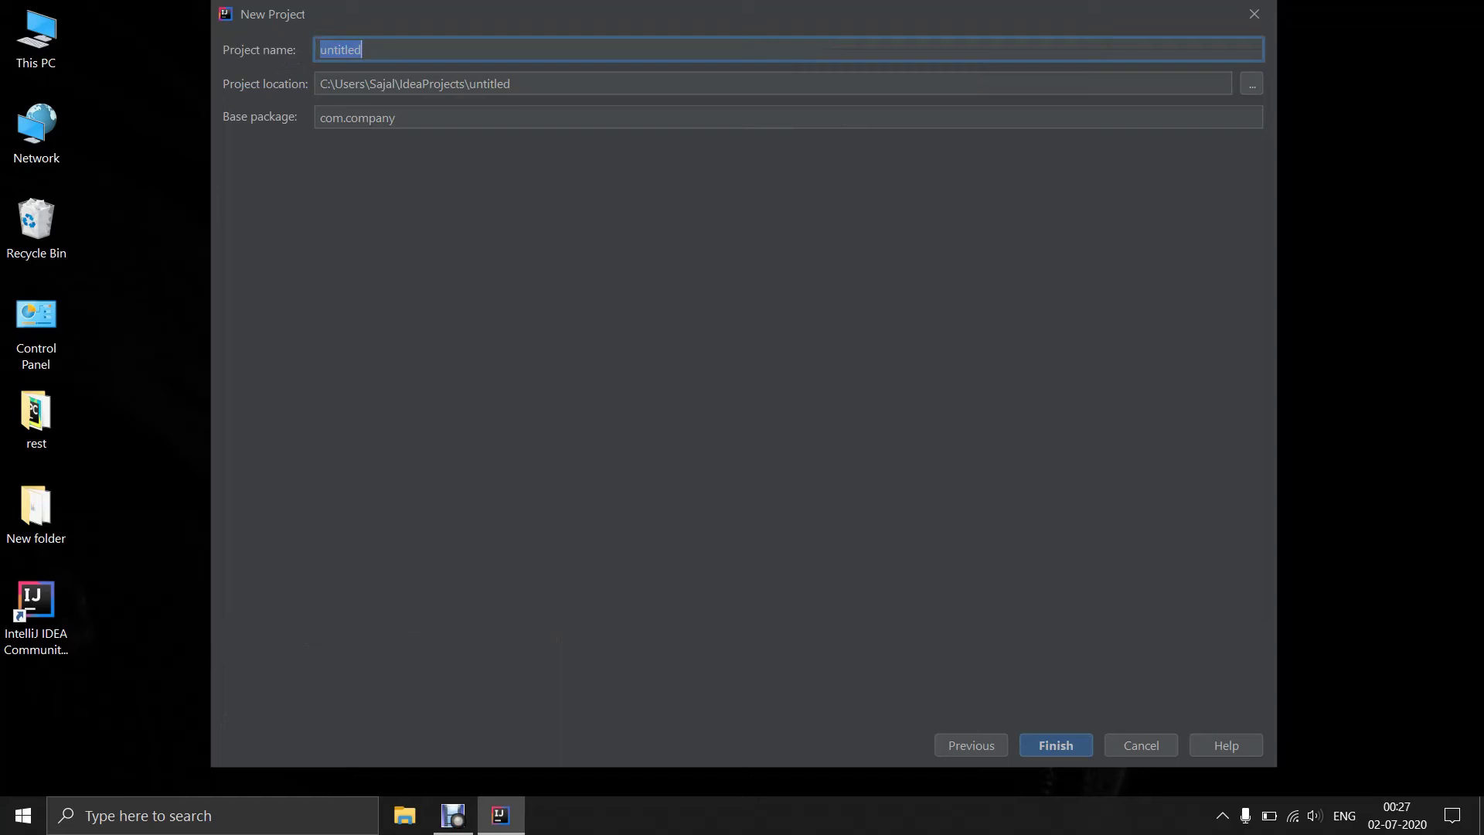
{"action": "type", "text": "hello"}
{"action": "key", "text": "Return"}
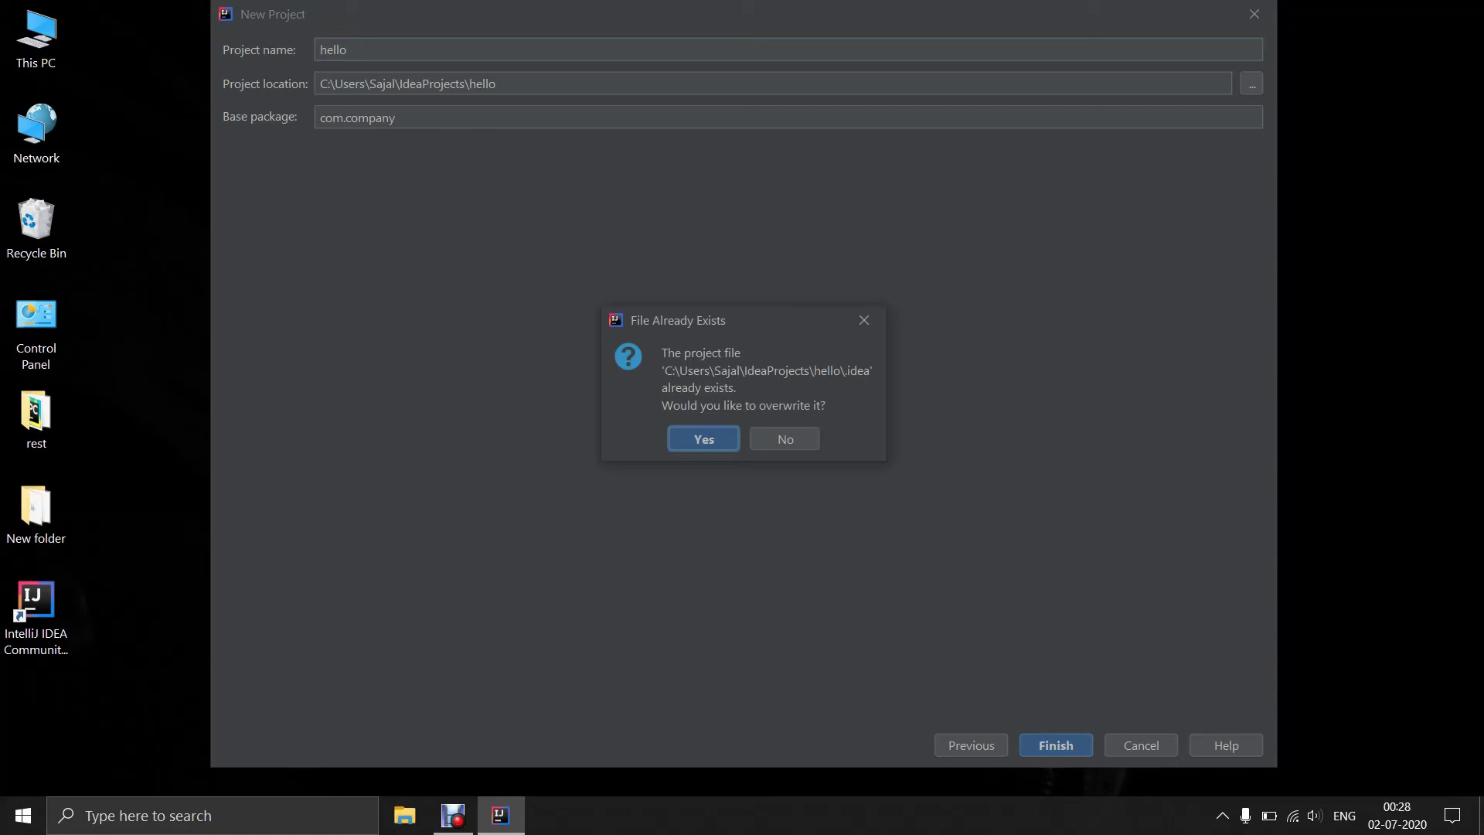
{"action": "key", "text": "Return"}
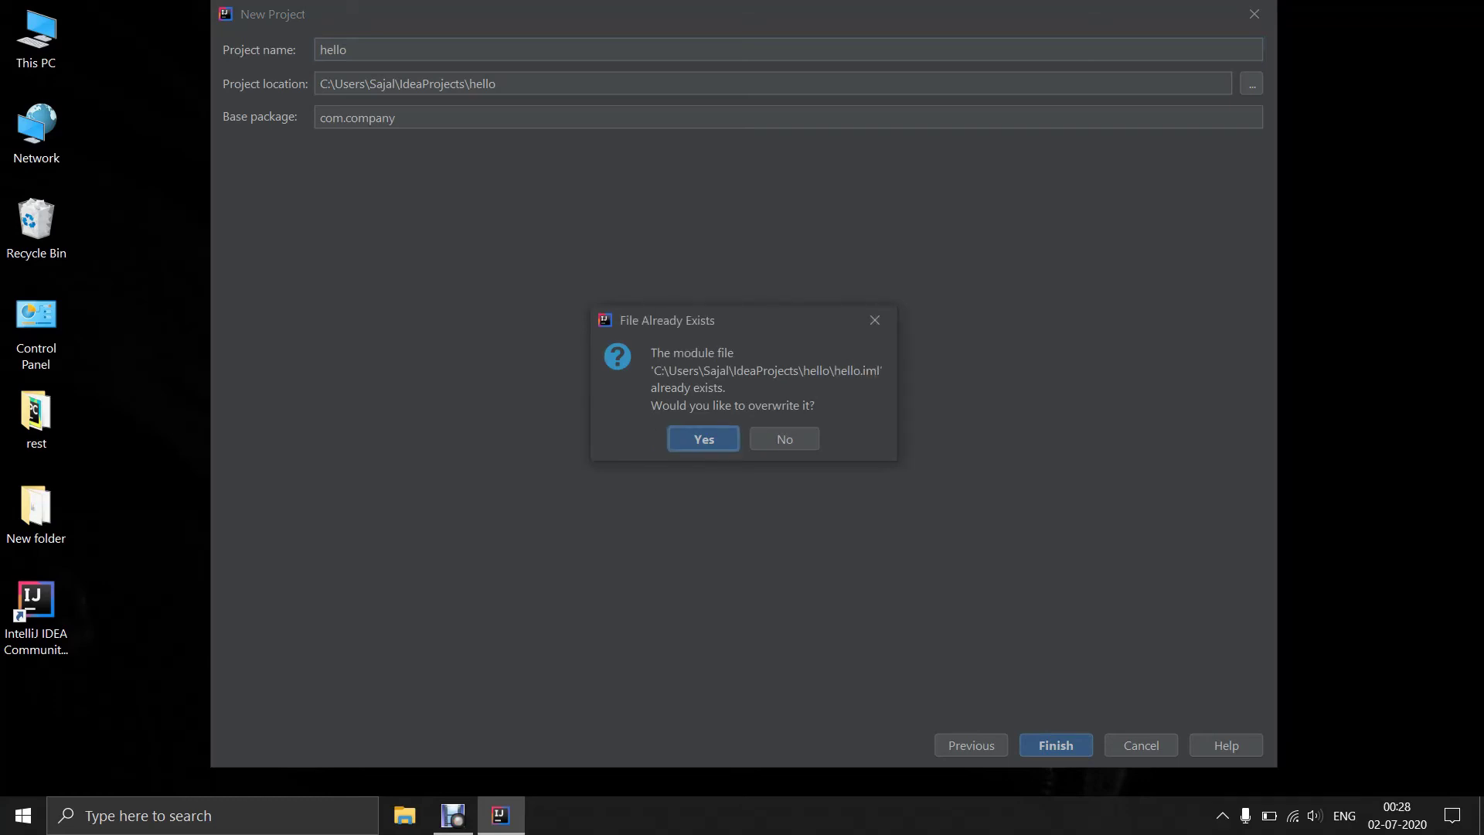
{"action": "key", "text": "Return"}
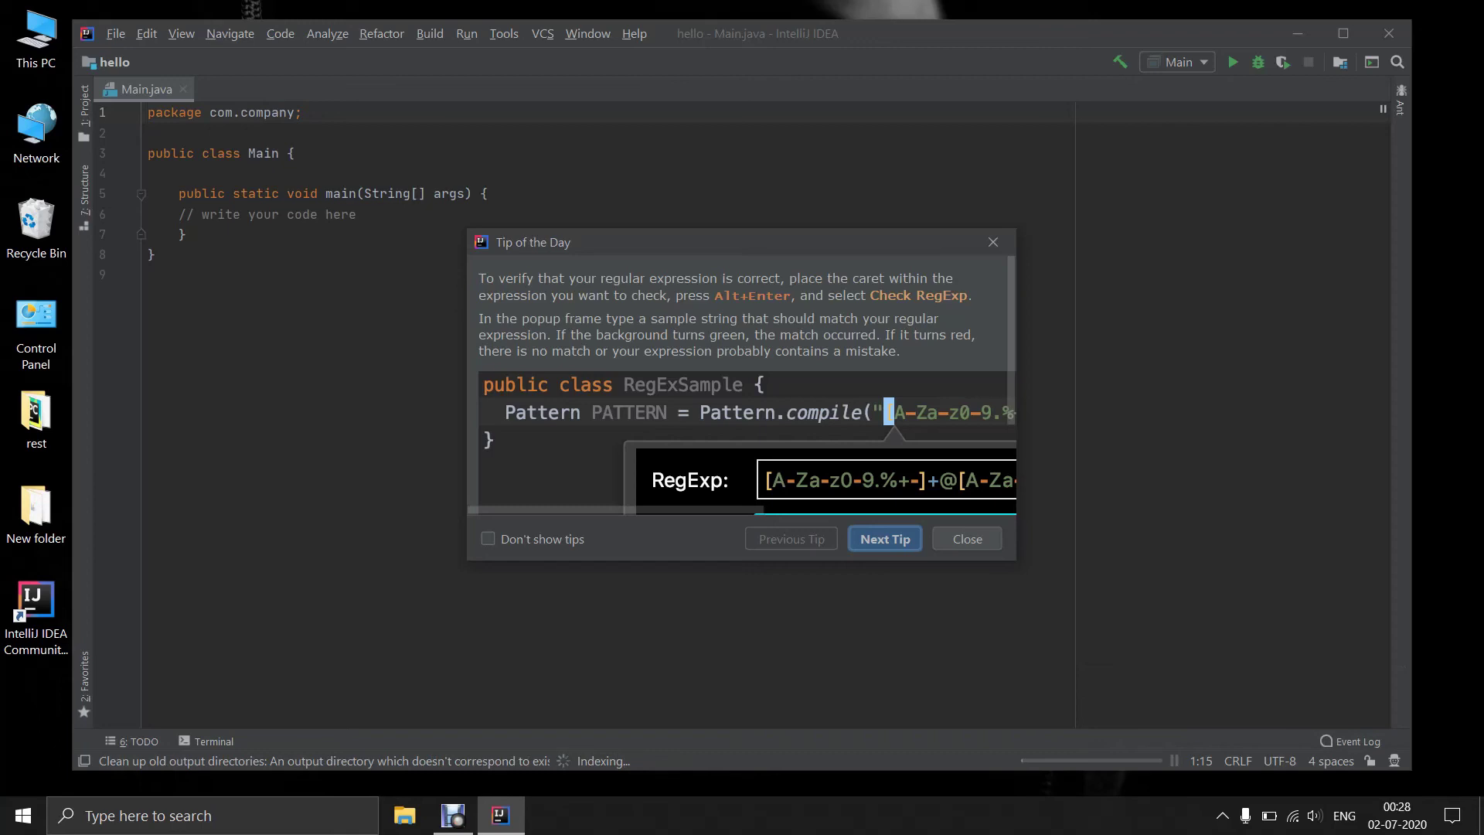
{"action": "key", "text": "Escape"}
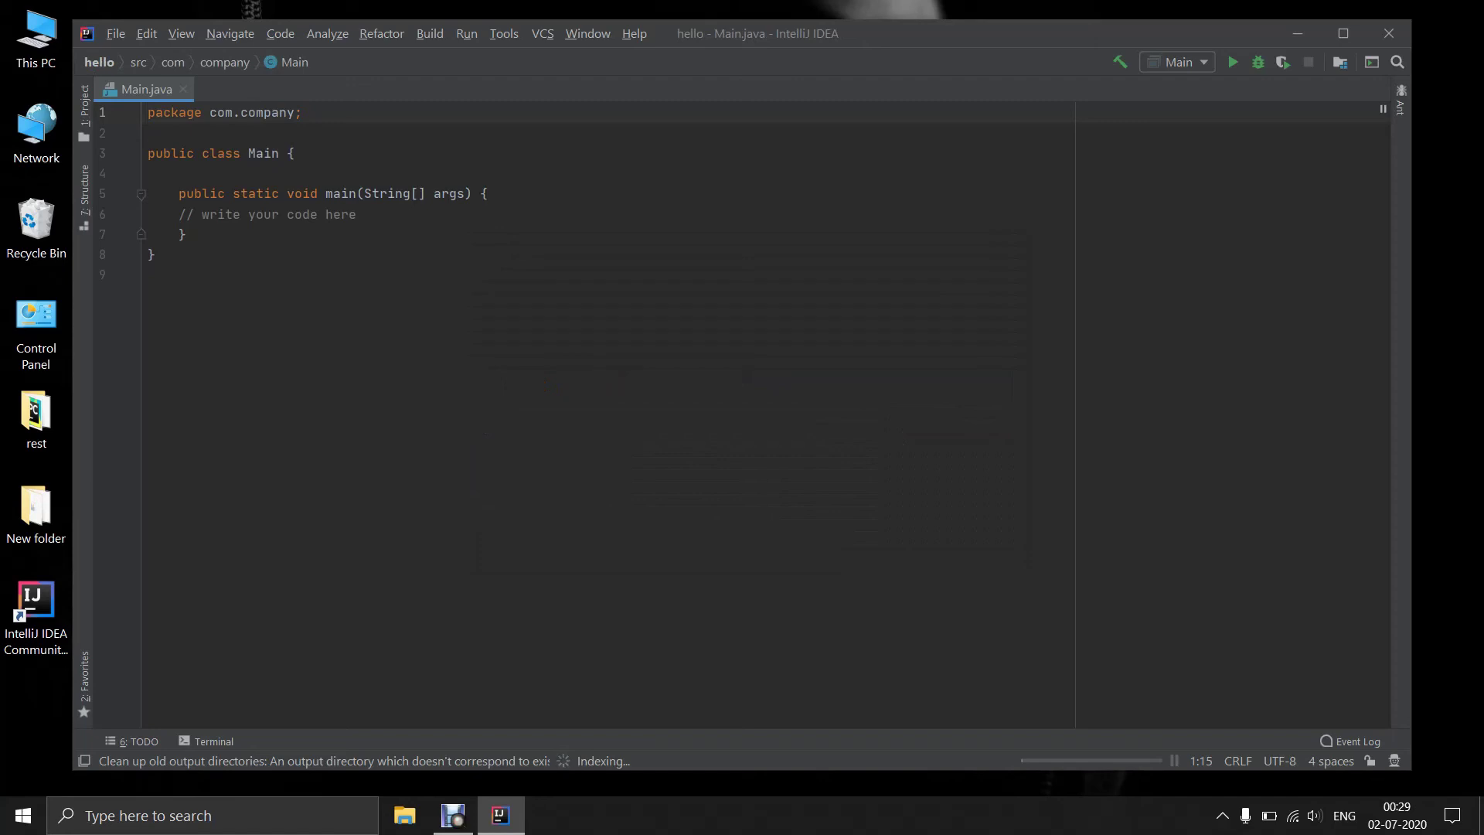
Add the statement System.out.println("Hello World"); on a new line below the comment in the main method.
{"action": "left_click", "coordinate": [356, 215]}
{"action": "key", "text": "Return"}
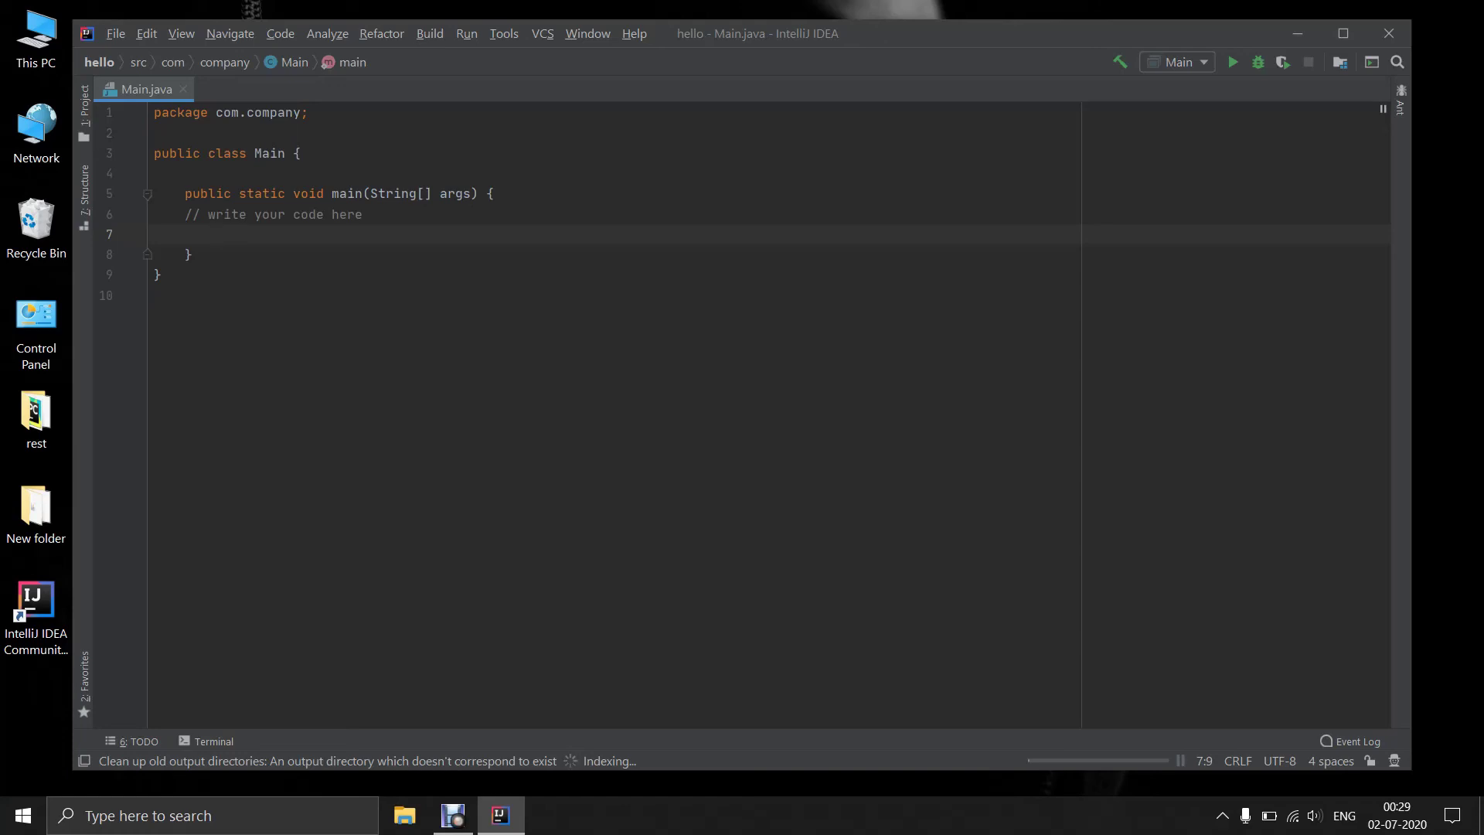
{"action": "type", "text": "System.out.print"}
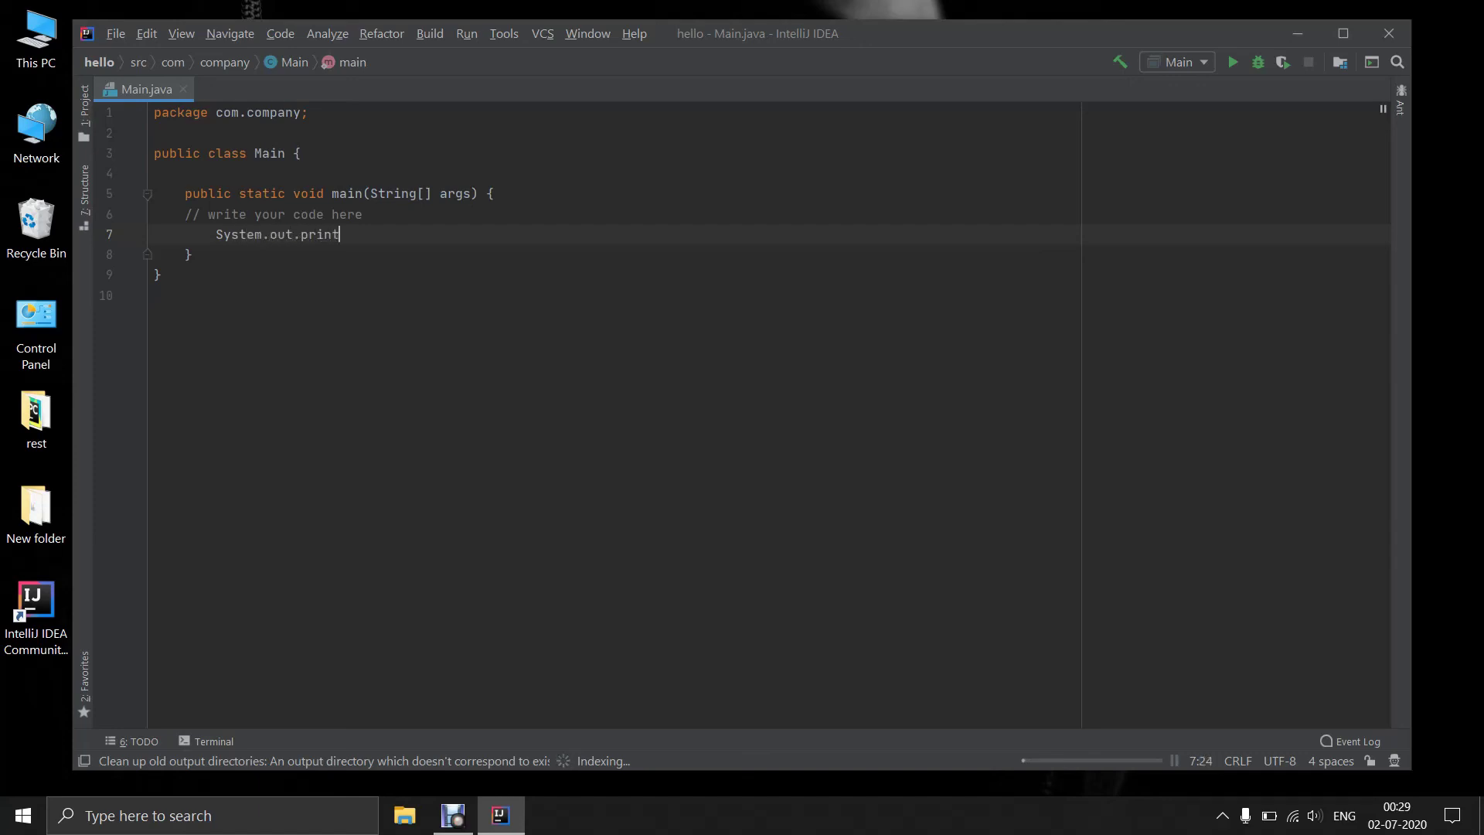
{"action": "type", "text": "ln(\"Hello World"}
{"action": "key", "text": "End"}
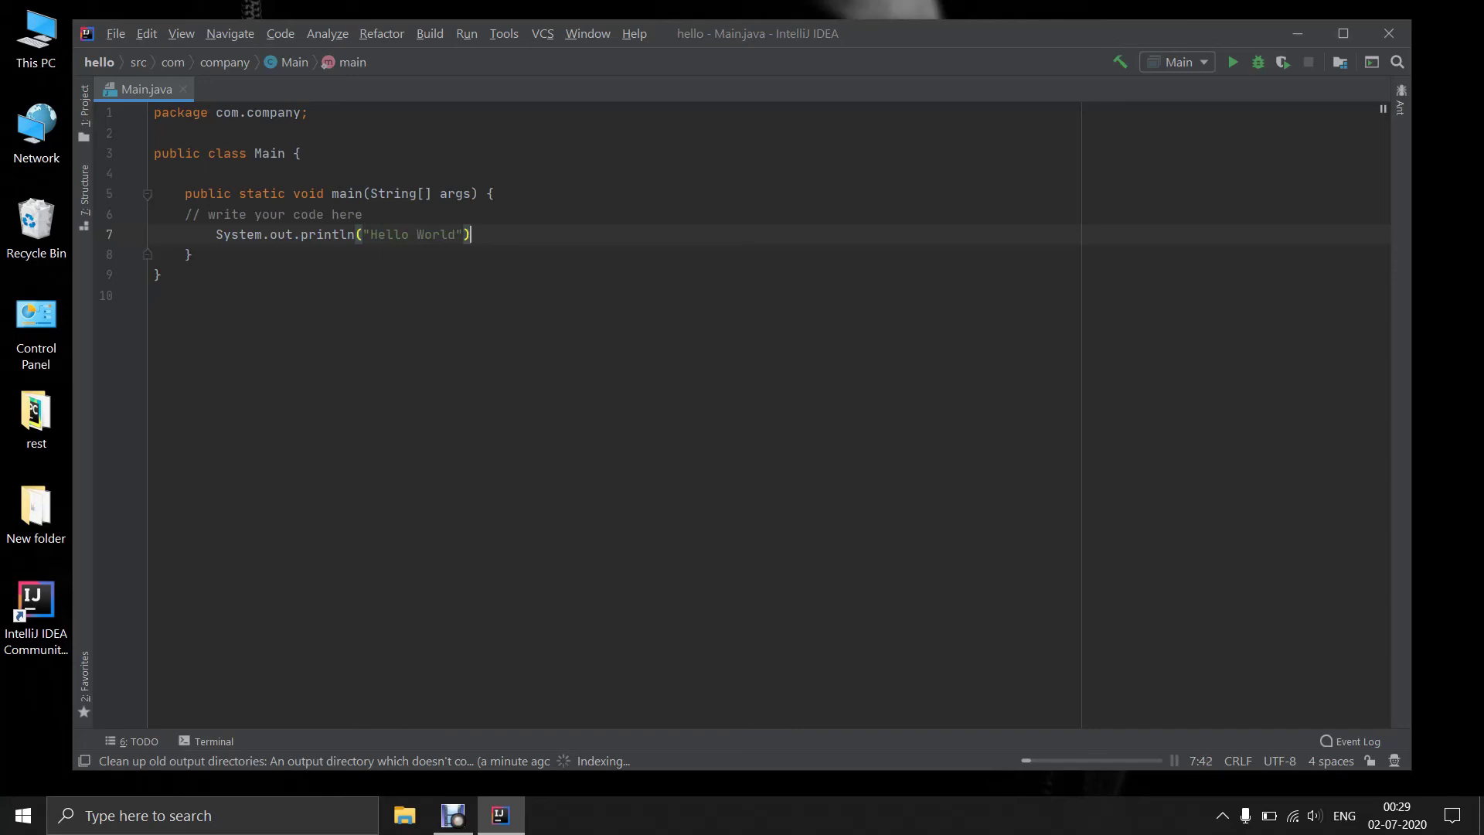
{"action": "type", "text": ";"}
Run the Main configuration of the hello project.
{"action": "key", "text": "alt+u"}
{"action": "key", "text": "Down"}
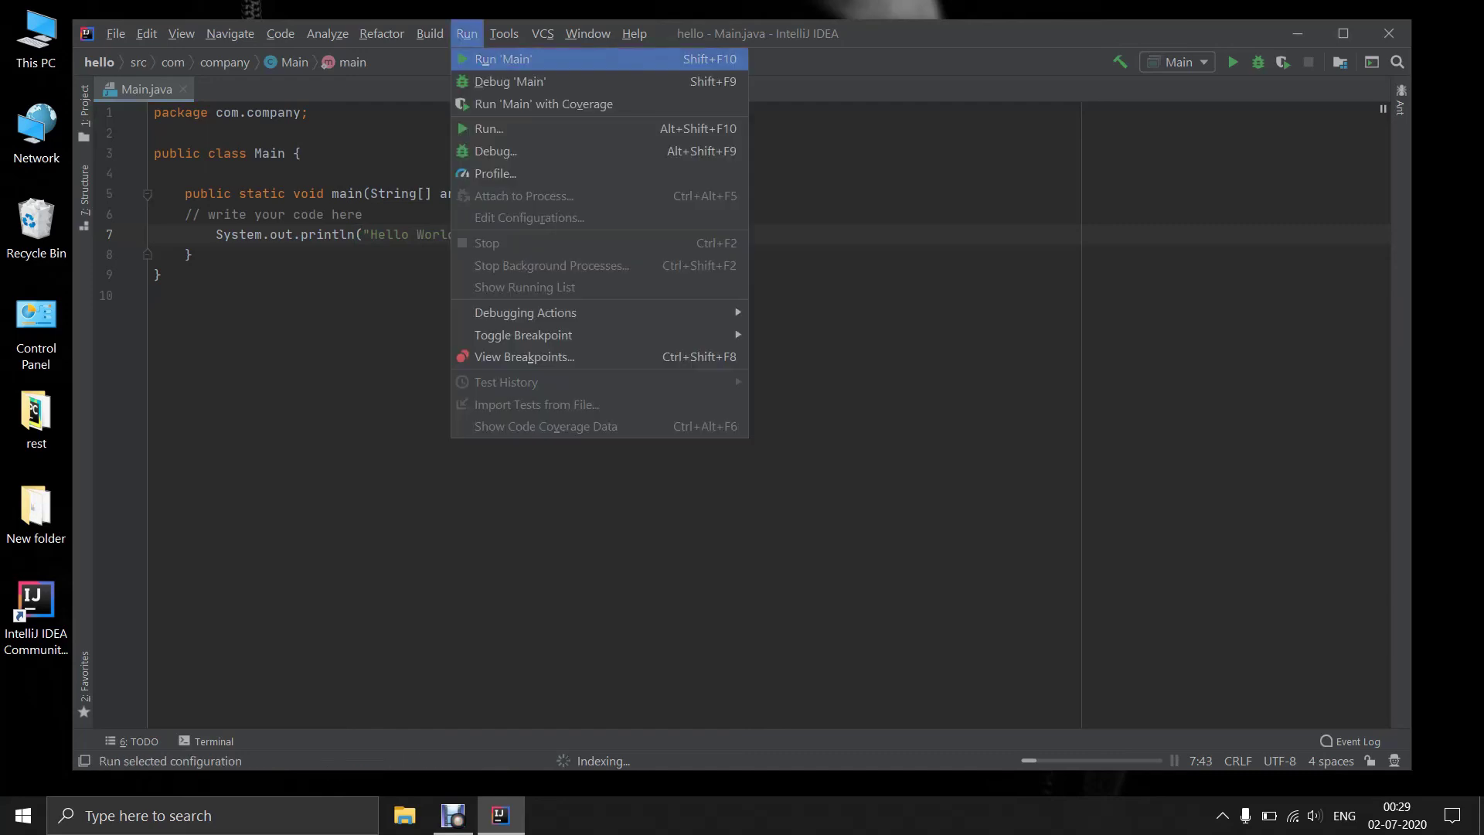
{"action": "key", "text": "Return"}
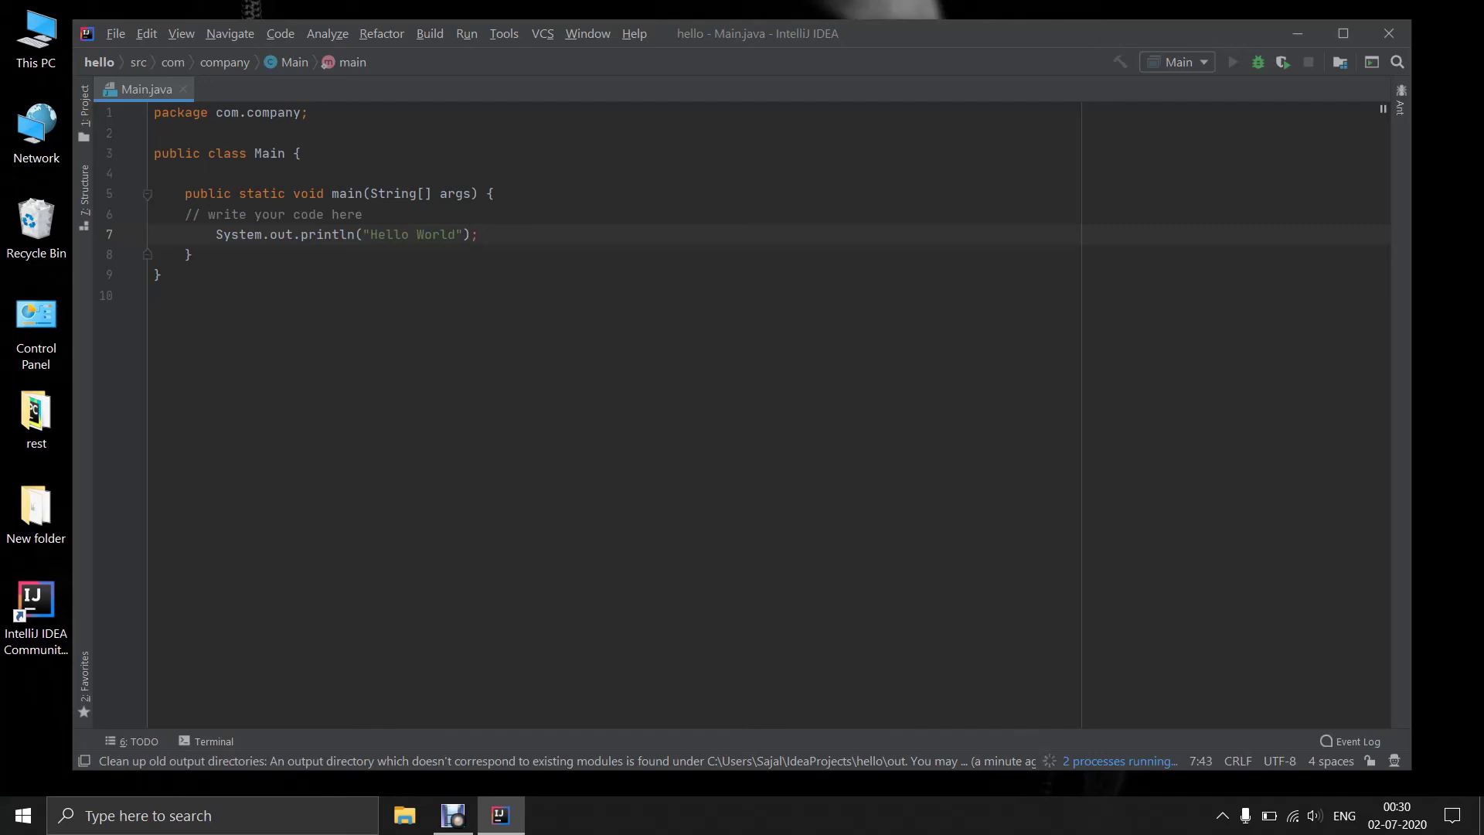
Show the project's file tree, and exit IntelliJ IDEA.
{"action": "key", "text": "alt+1"}
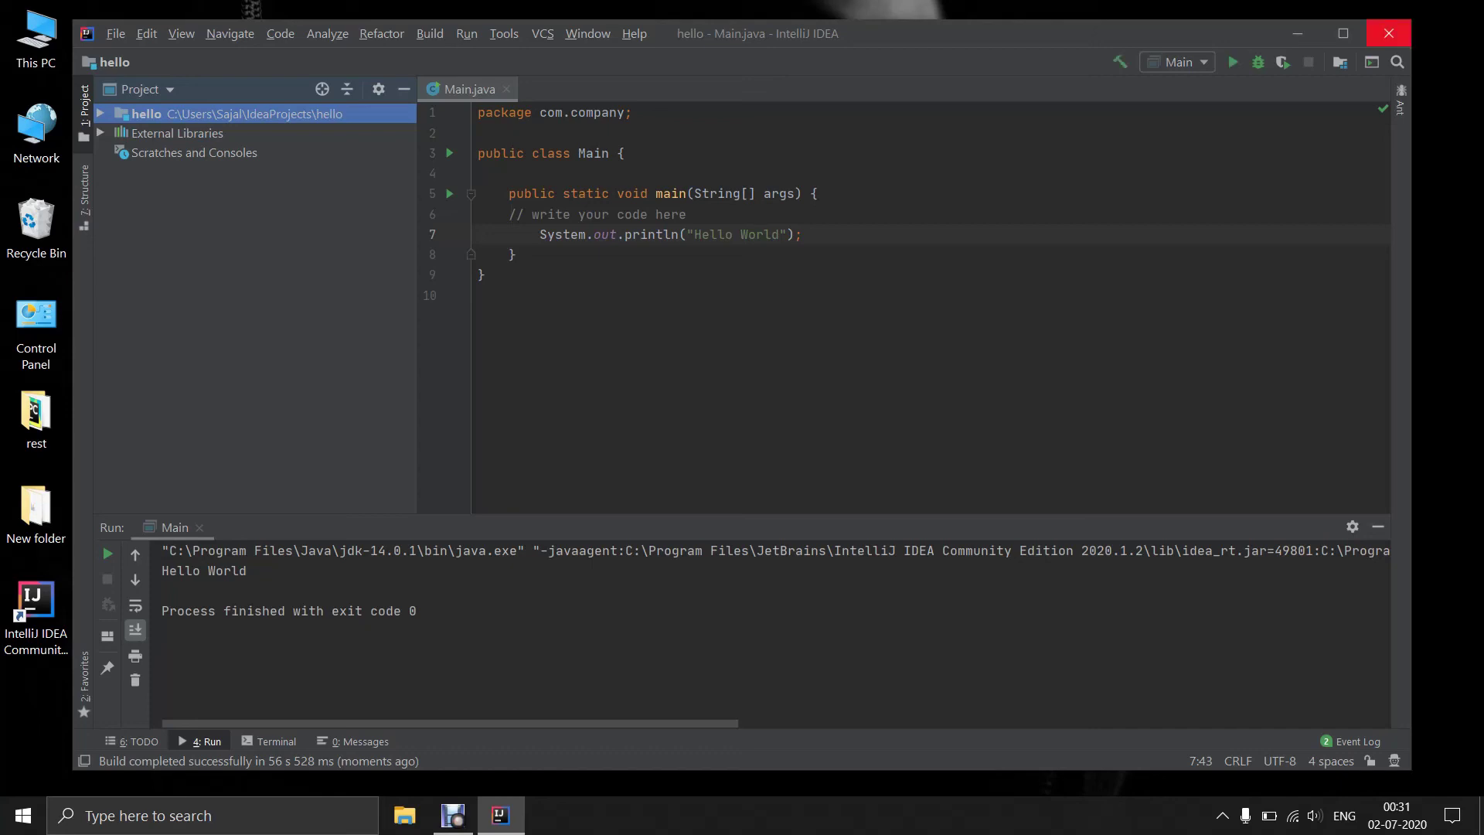
{"action": "left_click", "coordinate": [1389, 34]}
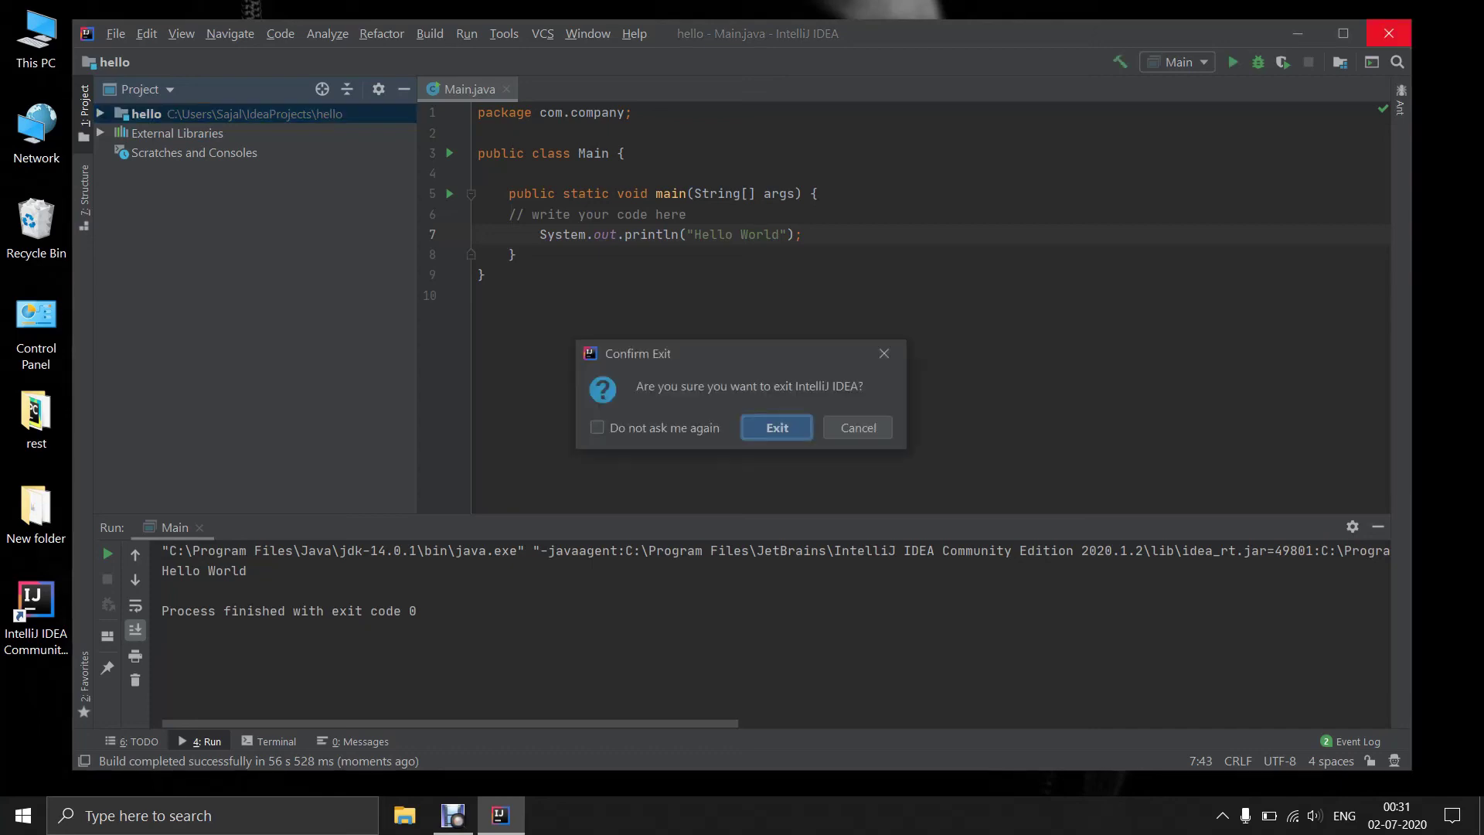
{"action": "key", "text": "Return"}
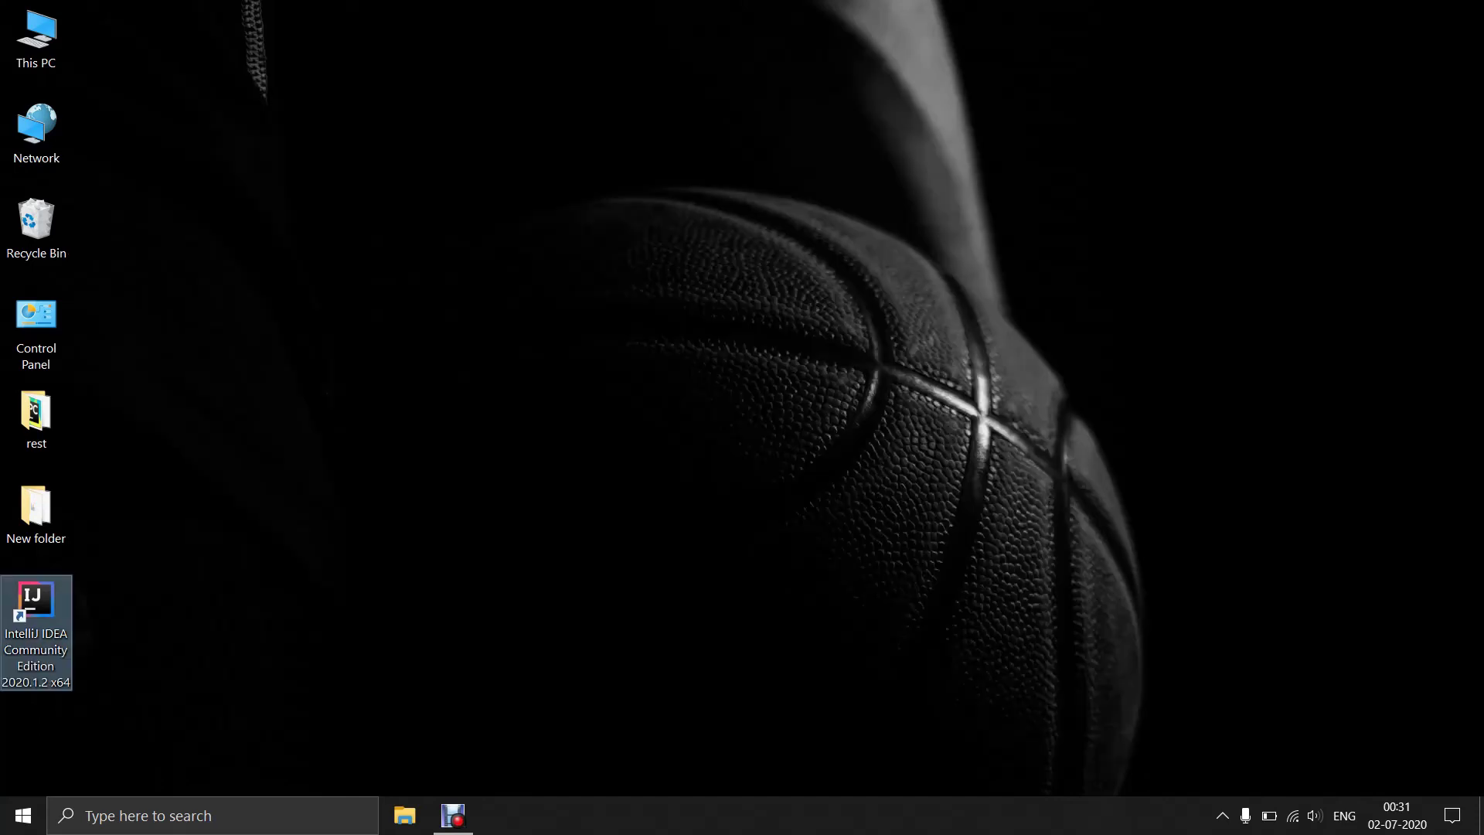